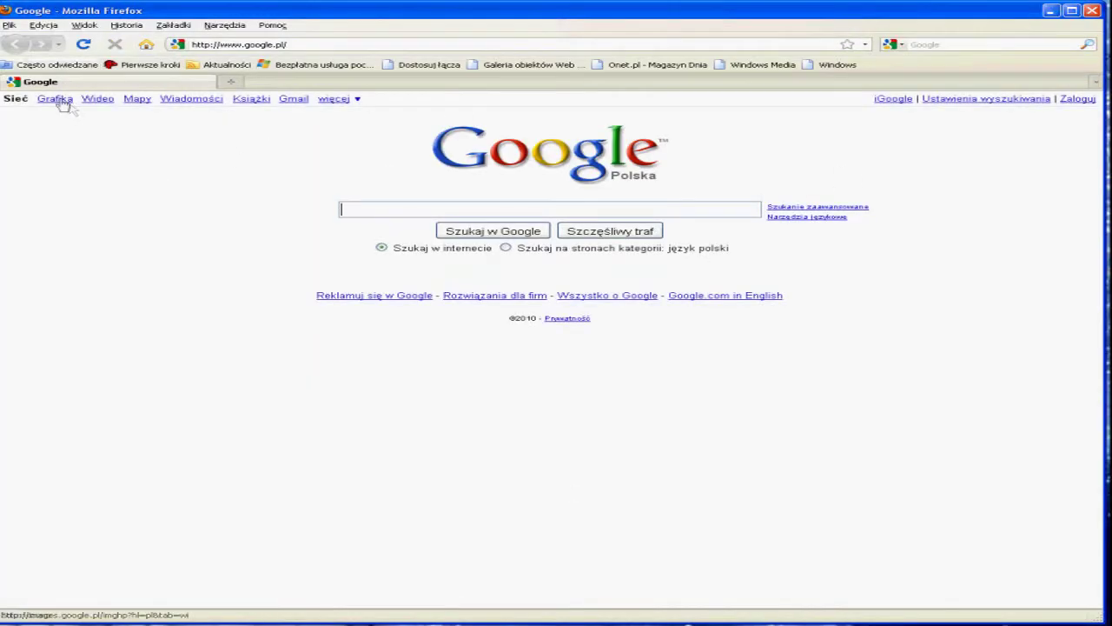
- Run a Google Images search for sharingan
{"action": "left_click", "coordinate": [66, 101]}
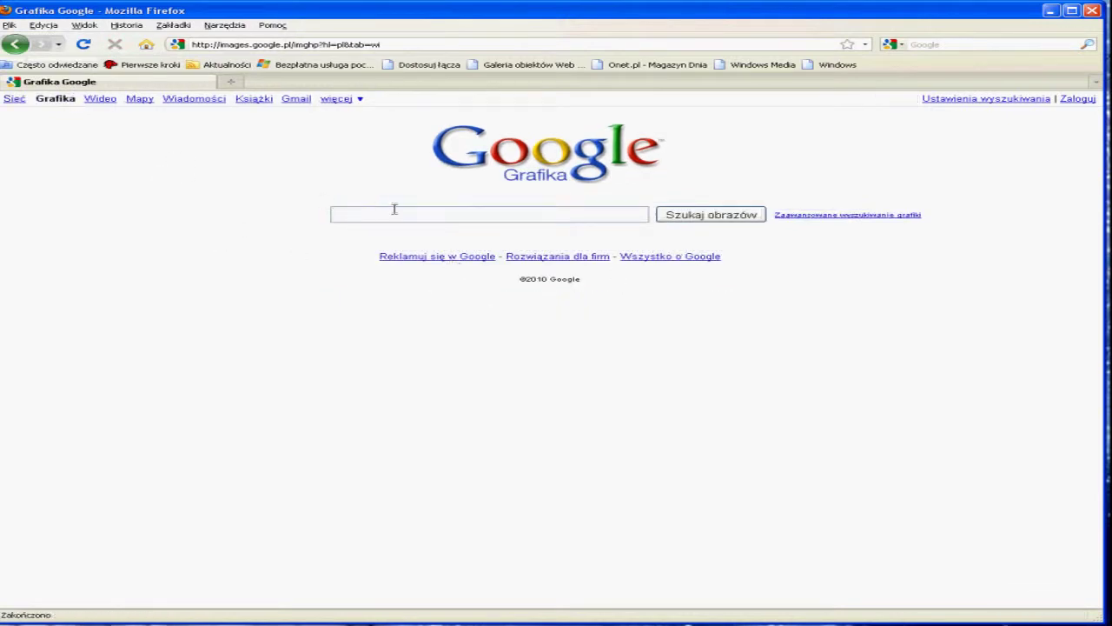
{"action": "type", "text": "shan"}
{"action": "type", "text": "ingan"}
{"action": "key", "text": "Down"}
{"action": "key", "text": "Return"}
- Replace the query and search Google Images for sasuke
{"action": "left_click_drag", "start_coordinate": [191, 136], "coordinate": [112, 140]}
{"action": "left_click", "coordinate": [202, 136]}
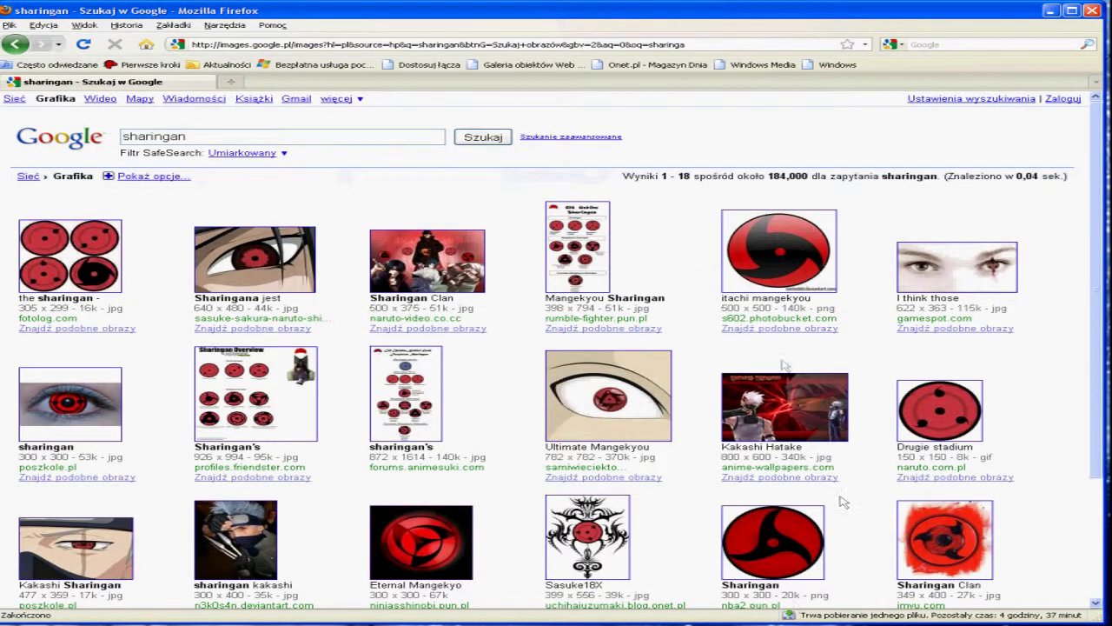
{"action": "left_click_drag", "start_coordinate": [202, 137], "coordinate": [2, 143]}
{"action": "key", "text": "BackSpace"}
{"action": "type", "text": "sasuke"}
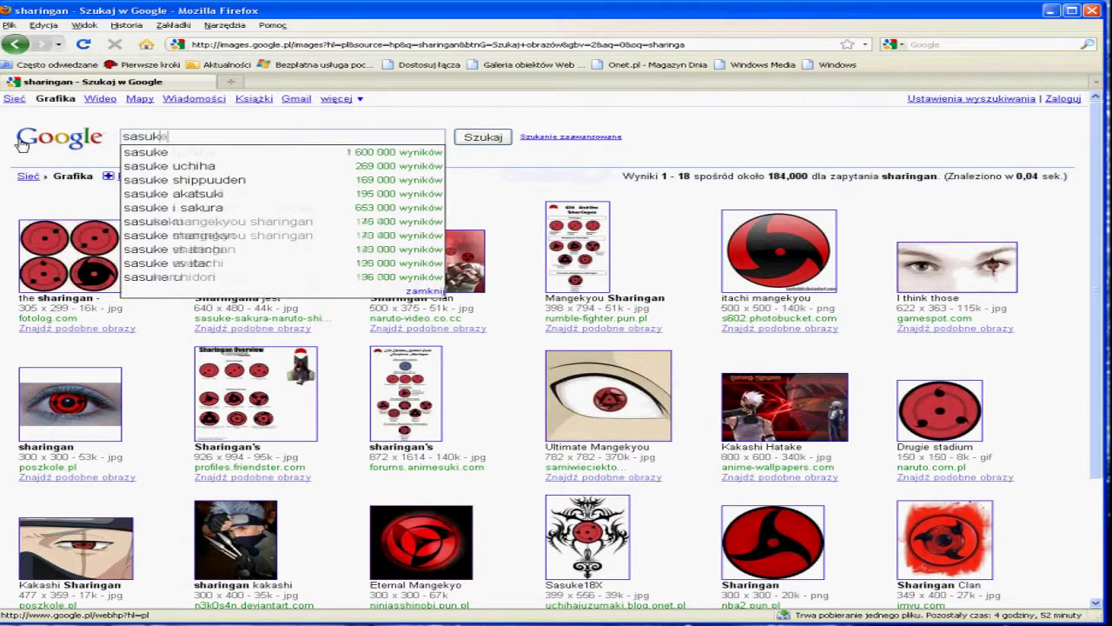
{"action": "key", "text": "Return"}
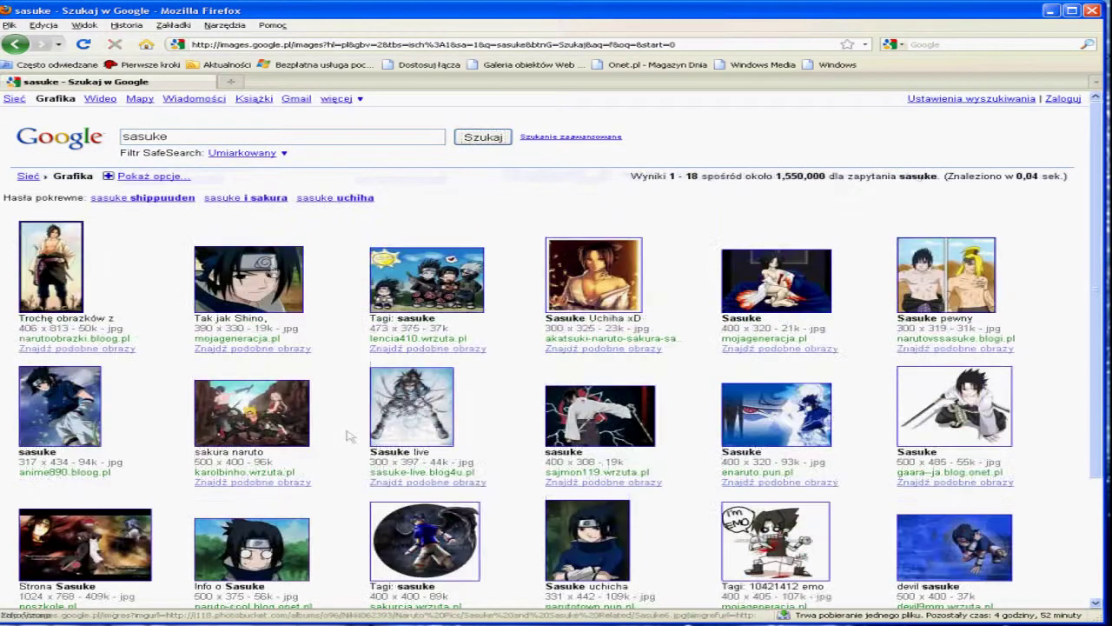
- Search Google Images for eye, browse the results, then close Firefox
{"action": "left_click_drag", "start_coordinate": [287, 136], "coordinate": [12, 138]}
{"action": "key", "text": "BackSpace"}
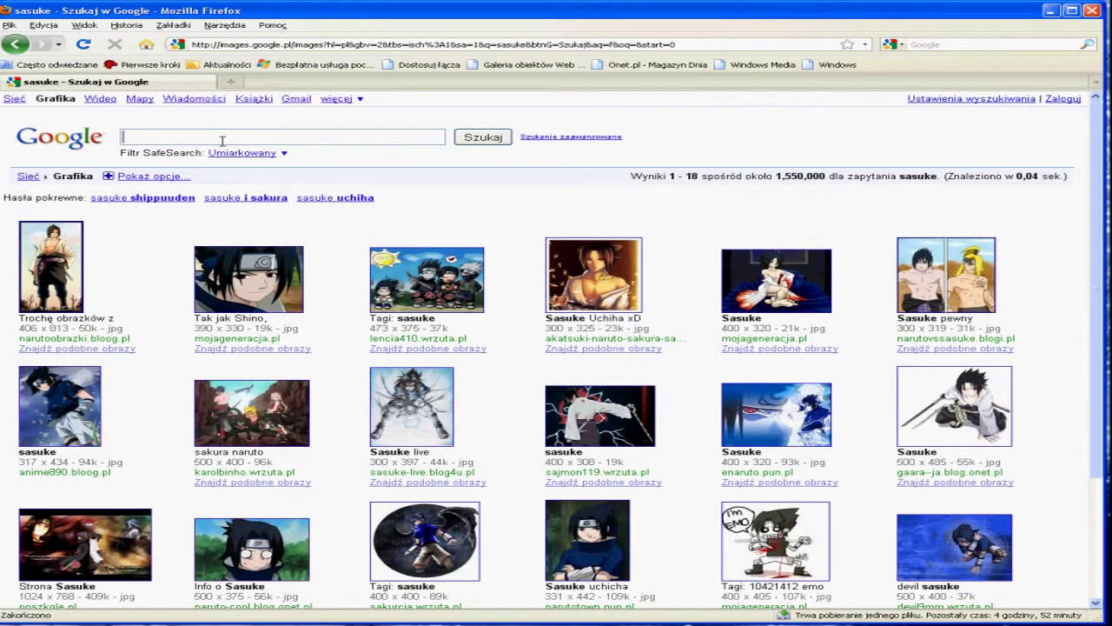
{"action": "type", "text": "eye"}
{"action": "key", "text": "Return"}
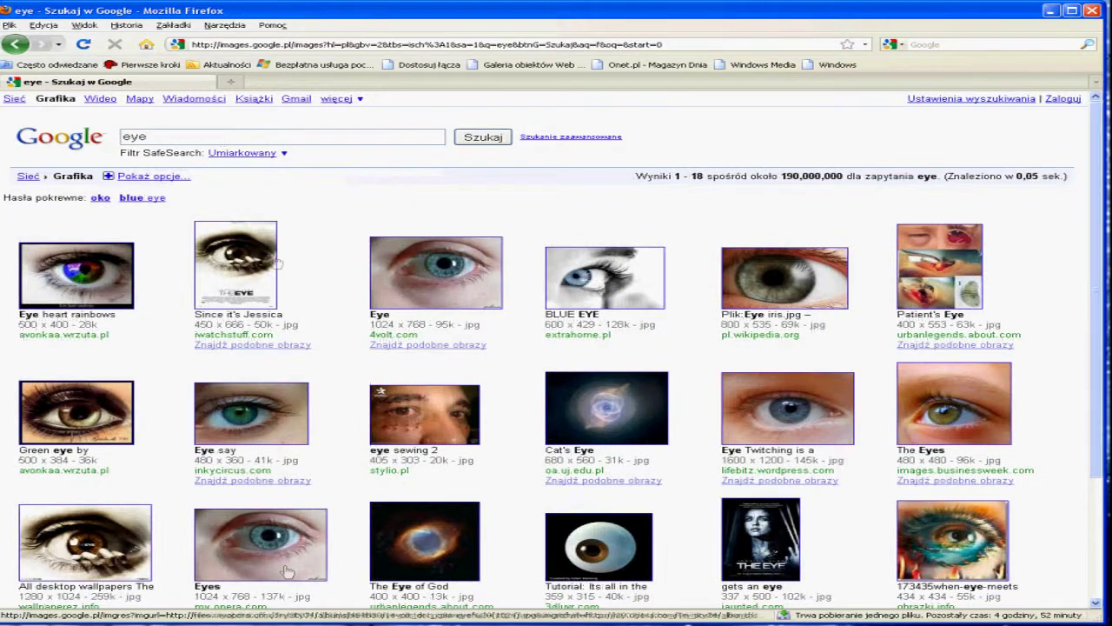
{"action": "scroll", "coordinate": [817, 380], "scroll_direction": "down", "scroll_amount": 1}
{"action": "scroll", "coordinate": [382, 218], "scroll_direction": "up", "scroll_amount": 1}
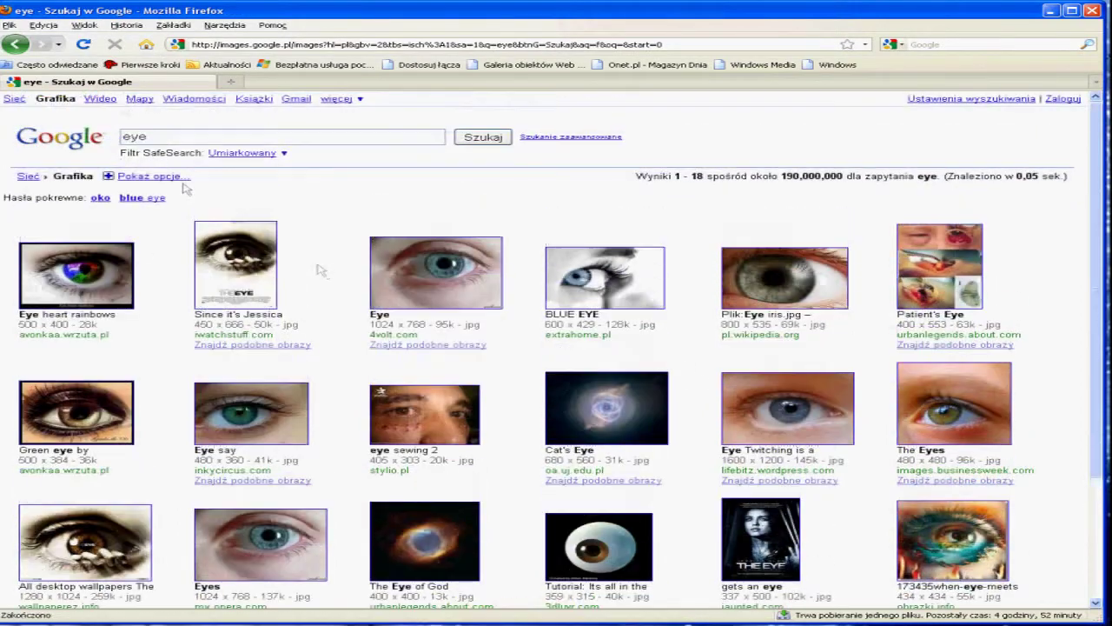
{"action": "left_click", "coordinate": [1091, 11]}
{"action": "right_click", "coordinate": [440, 231]}
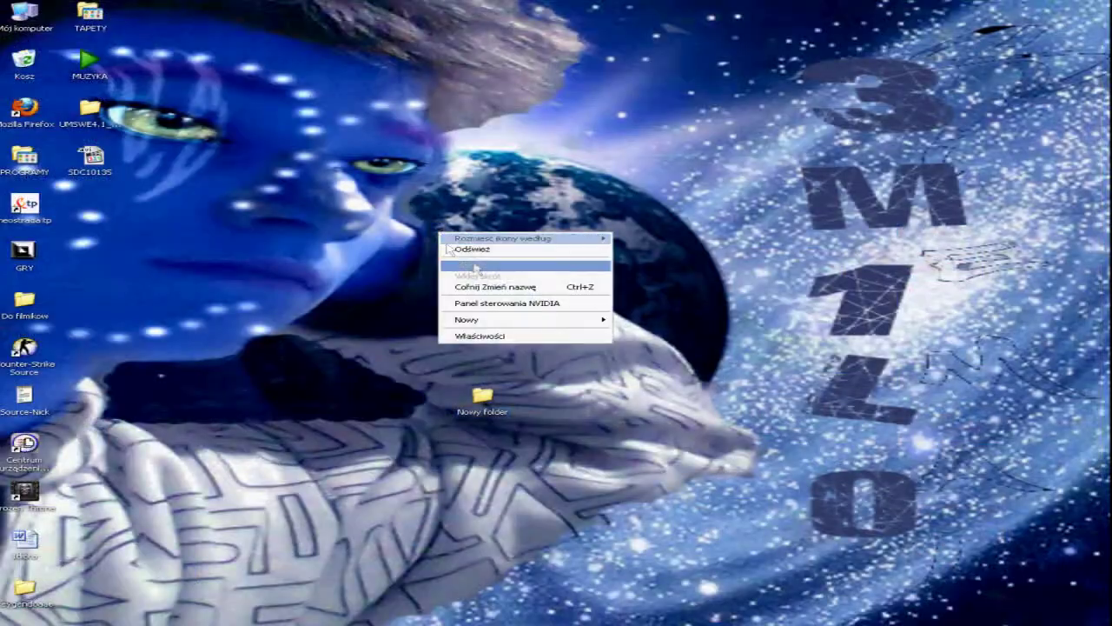
- Open eye.jpg from Nowy folder in Photoshop and zoom it to 200%
{"action": "left_click", "coordinate": [498, 375]}
{"action": "double_click", "coordinate": [504, 414]}
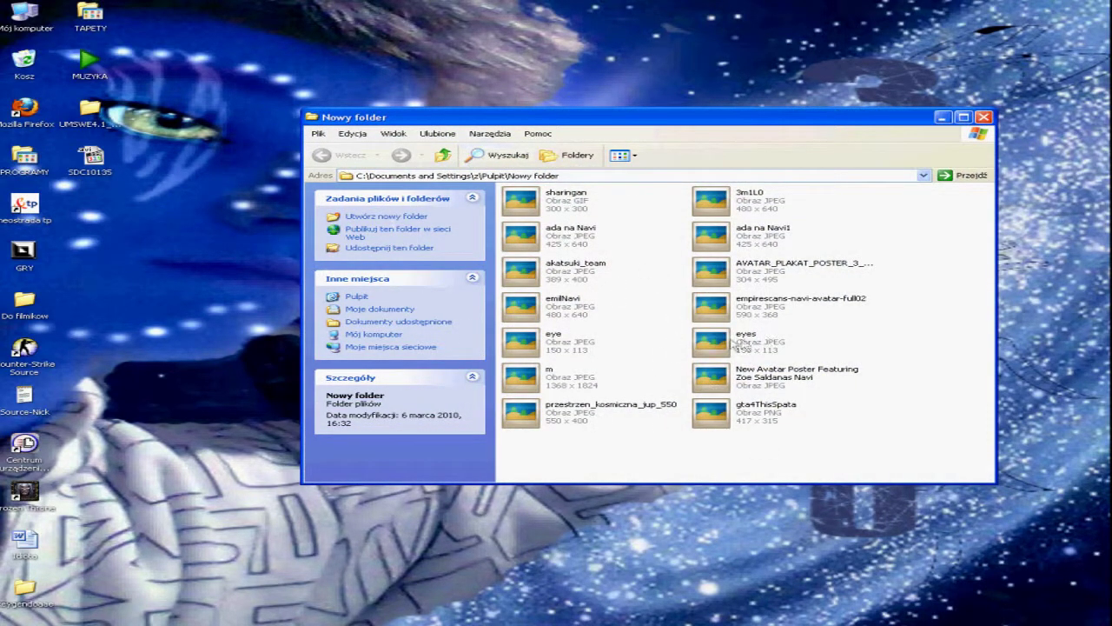
{"action": "left_click", "coordinate": [598, 342]}
{"action": "right_click", "coordinate": [581, 344]}
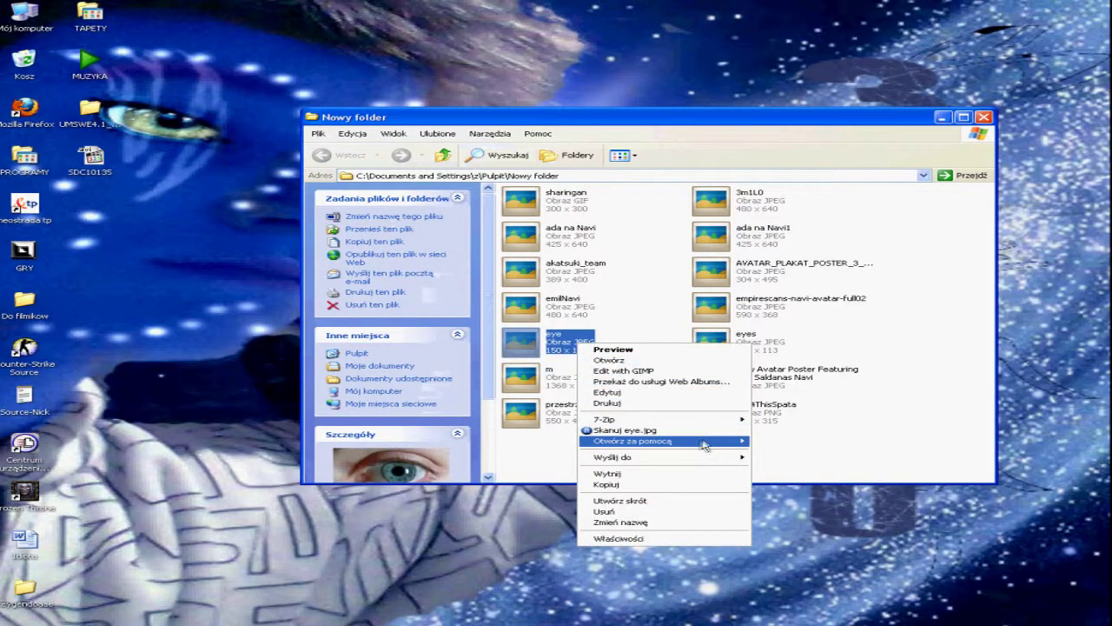
{"action": "mouse_move", "coordinate": [660, 440]}
{"action": "left_click", "coordinate": [821, 478]}
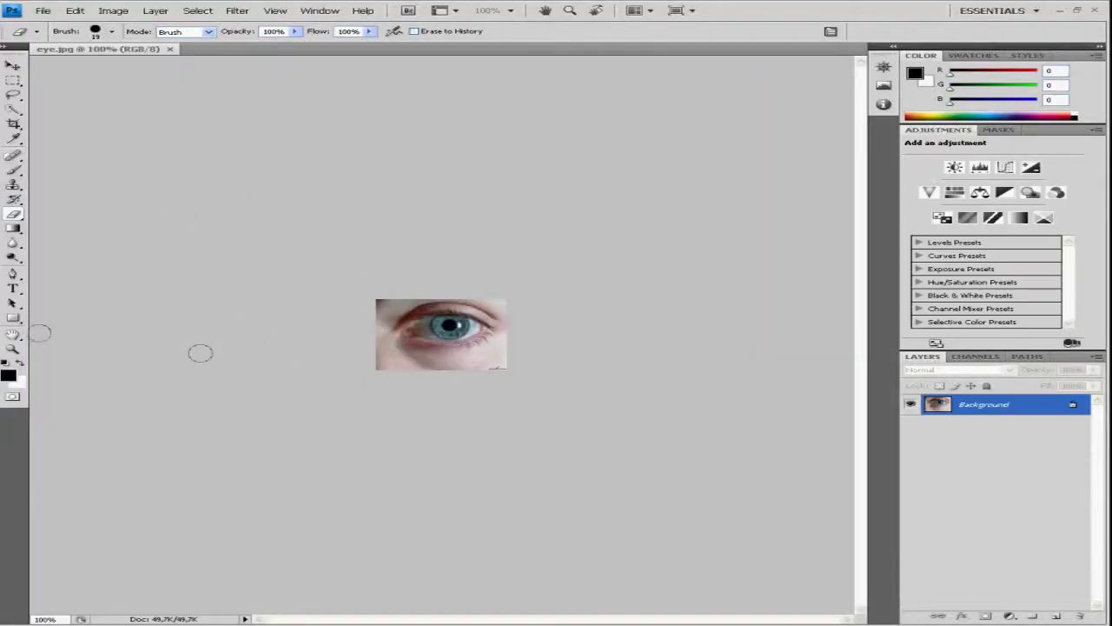
{"action": "left_click", "coordinate": [12, 334]}
{"action": "left_click", "coordinate": [424, 334]}
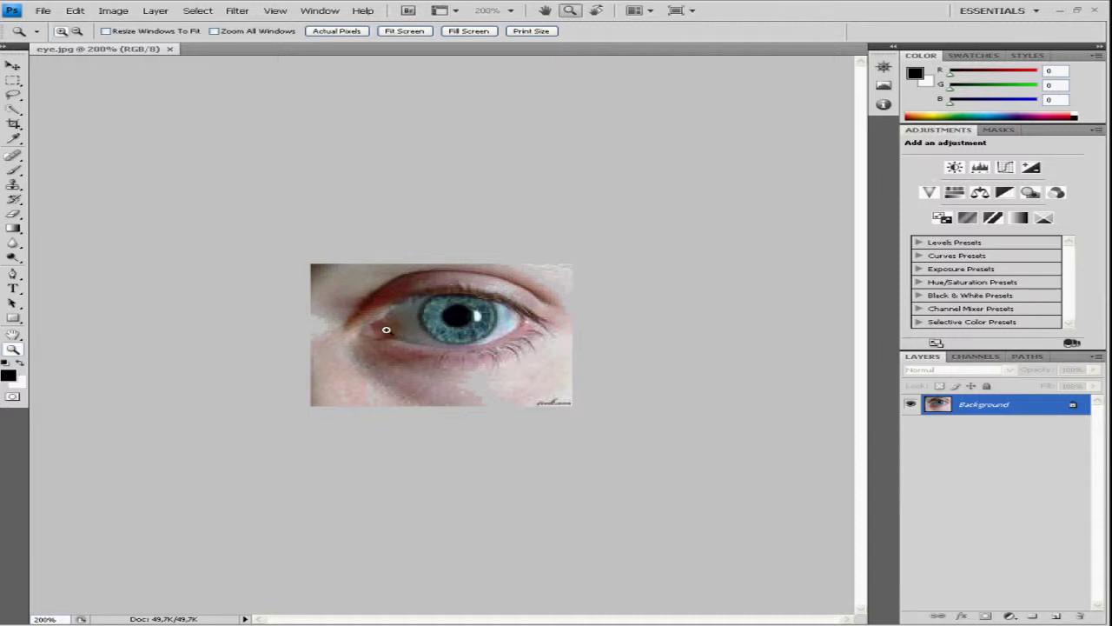
- Open sharingan.gif in Photoshop
{"action": "left_click", "coordinate": [43, 10]}
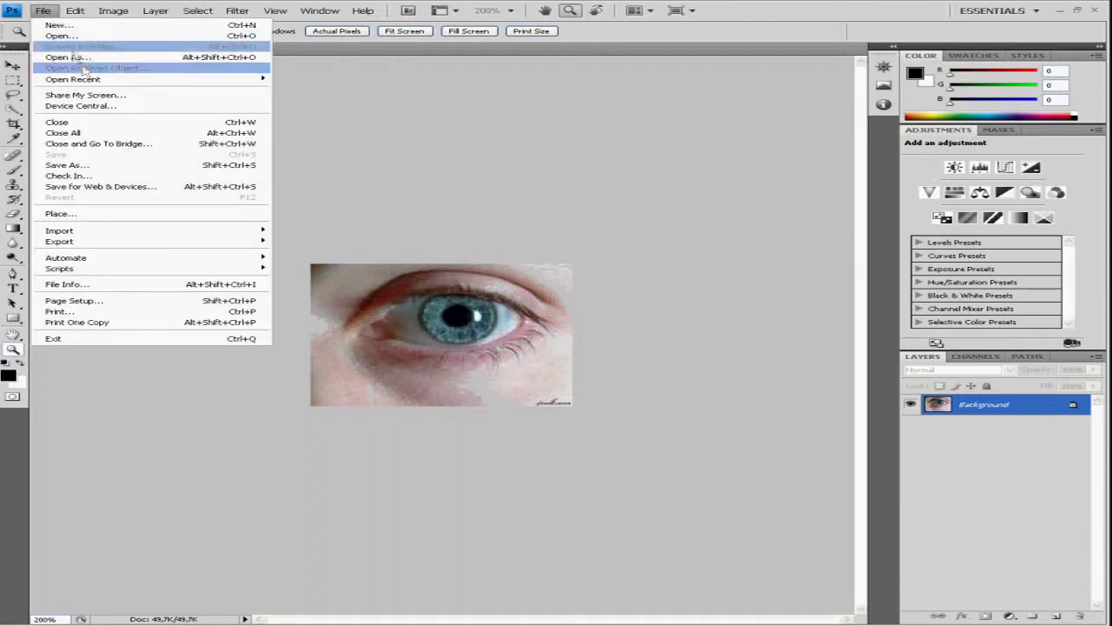
{"action": "left_click", "coordinate": [157, 68]}
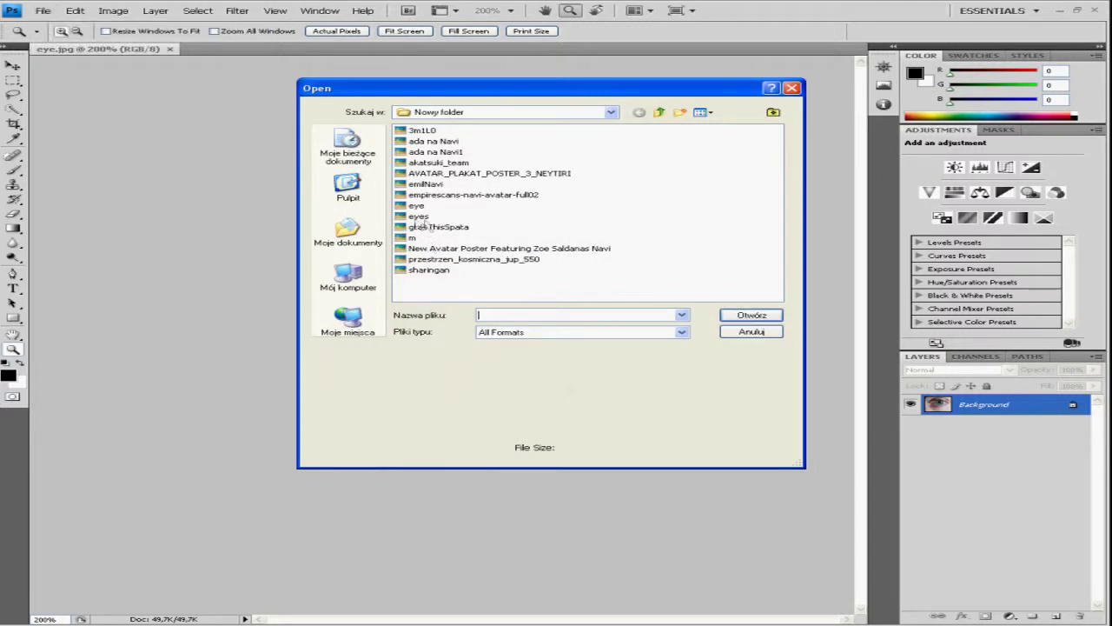
{"action": "left_click", "coordinate": [432, 271]}
{"action": "left_click", "coordinate": [737, 314]}
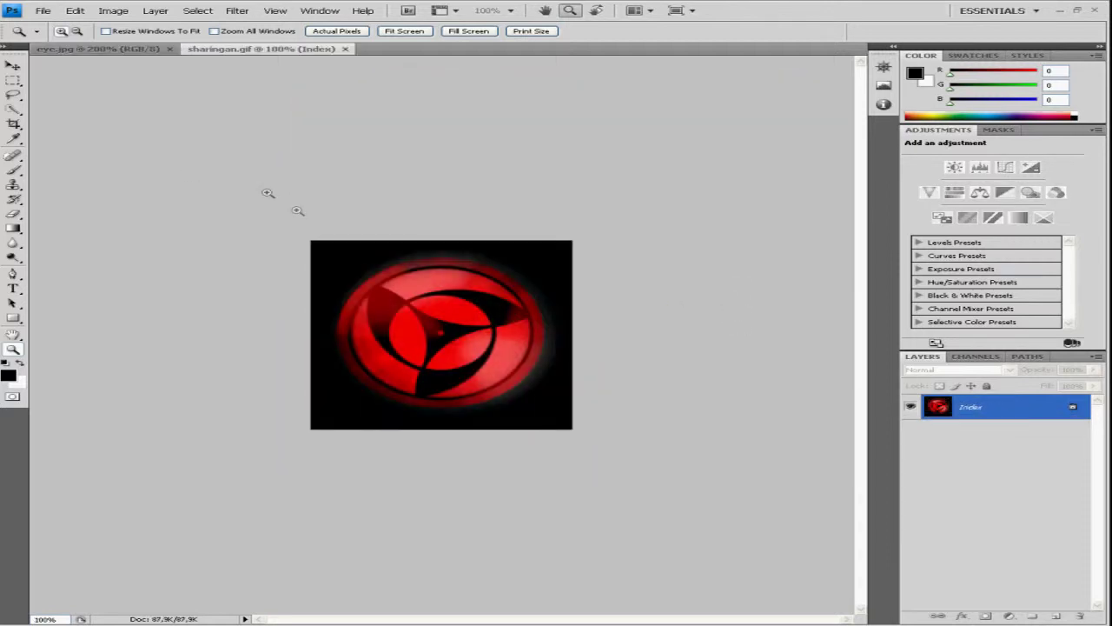
- Copy the whole sharingan image using a 40 px feathered rectangular marquee
{"action": "left_click", "coordinate": [75, 11]}
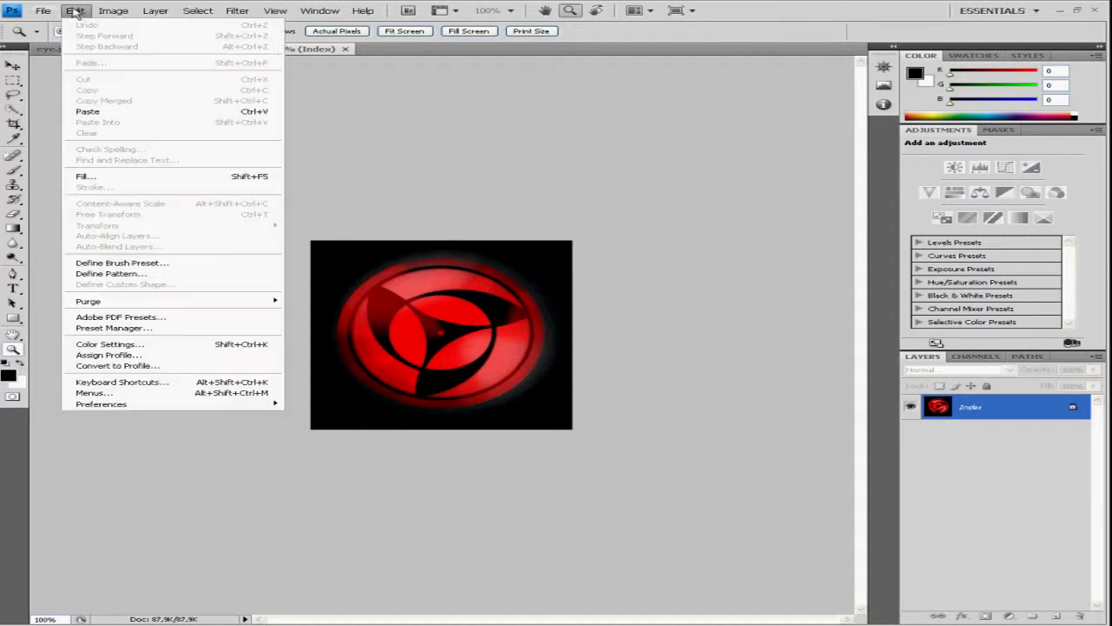
{"action": "key", "text": "Escape"}
{"action": "key", "text": "m"}
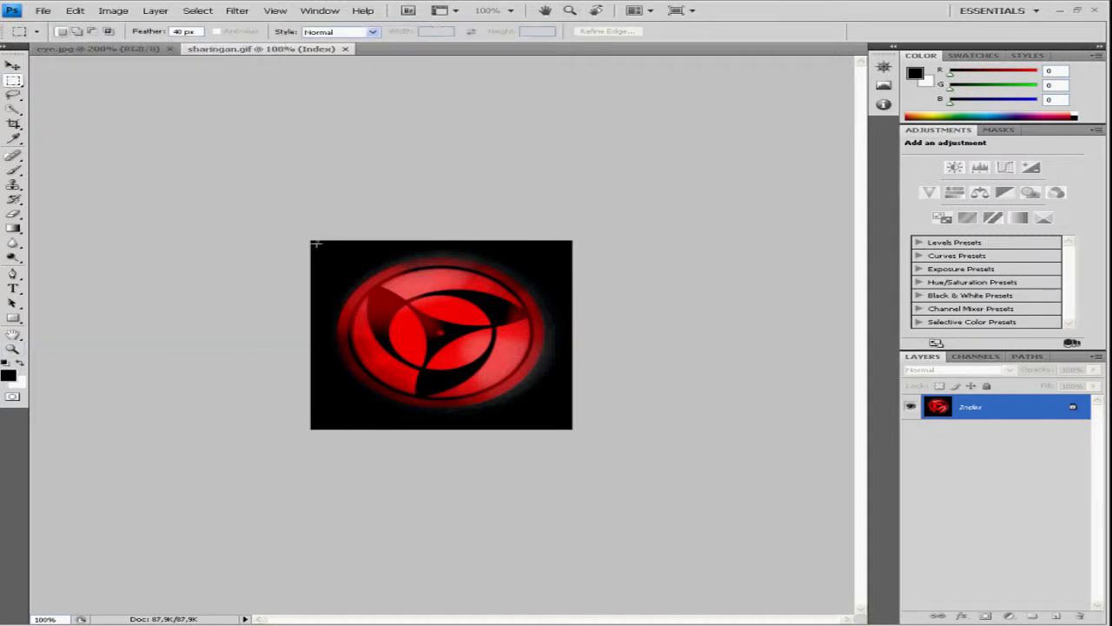
{"action": "left_click_drag", "start_coordinate": [541, 364], "coordinate": [599, 437]}
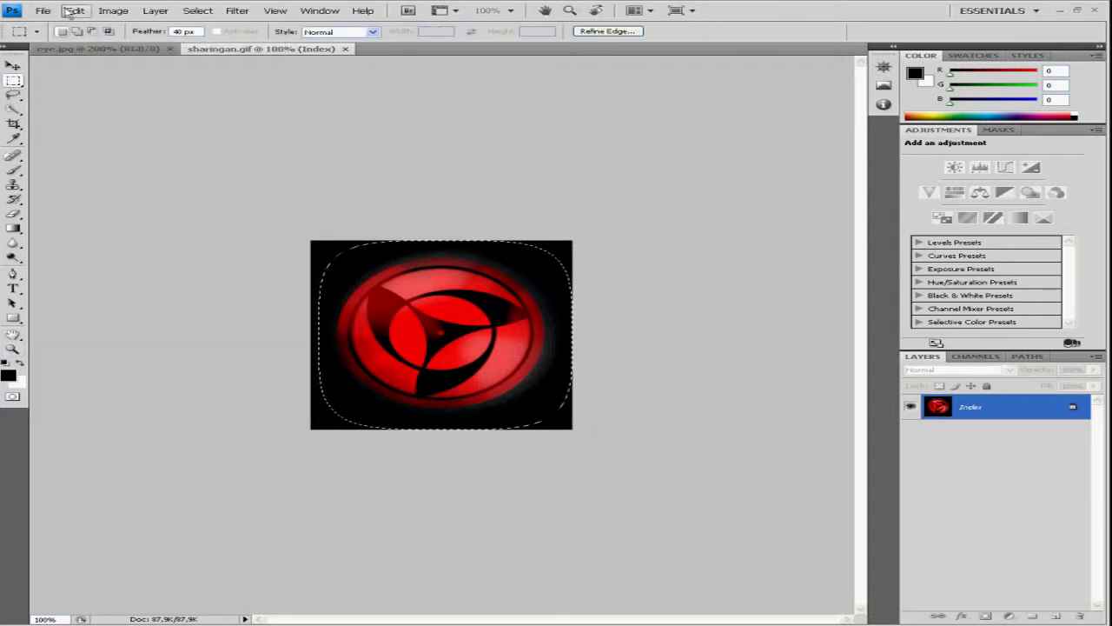
{"action": "left_click", "coordinate": [75, 10]}
{"action": "left_click", "coordinate": [87, 91]}
- Paste the sharingan into eye.jpg as Layer 1 and begin Free Transform
{"action": "left_click", "coordinate": [48, 49]}
{"action": "left_click", "coordinate": [75, 10]}
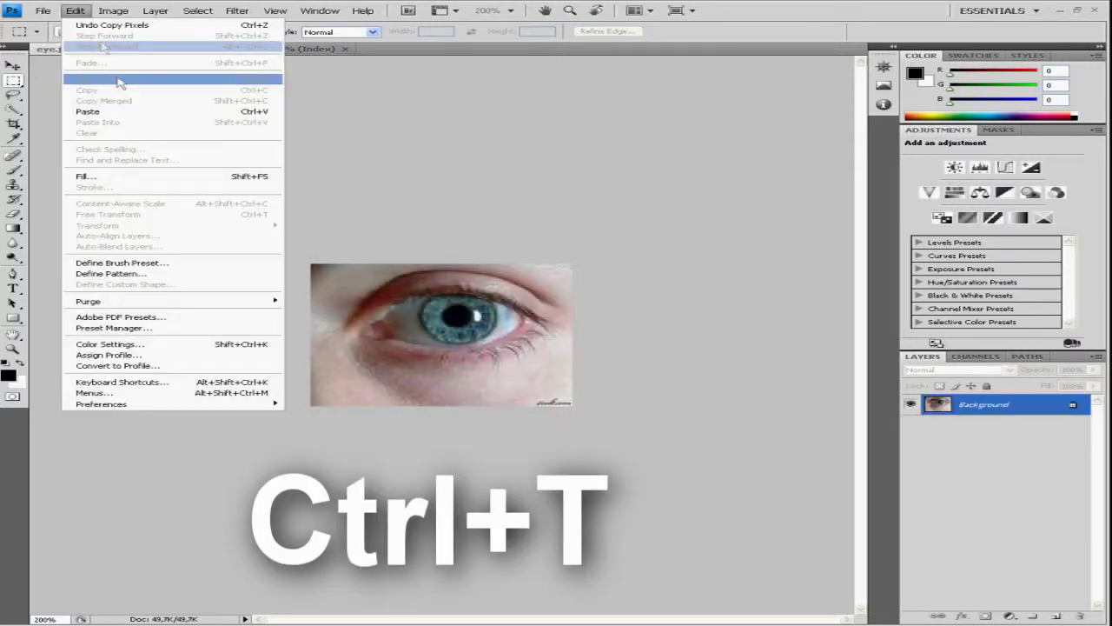
{"action": "left_click", "coordinate": [112, 108]}
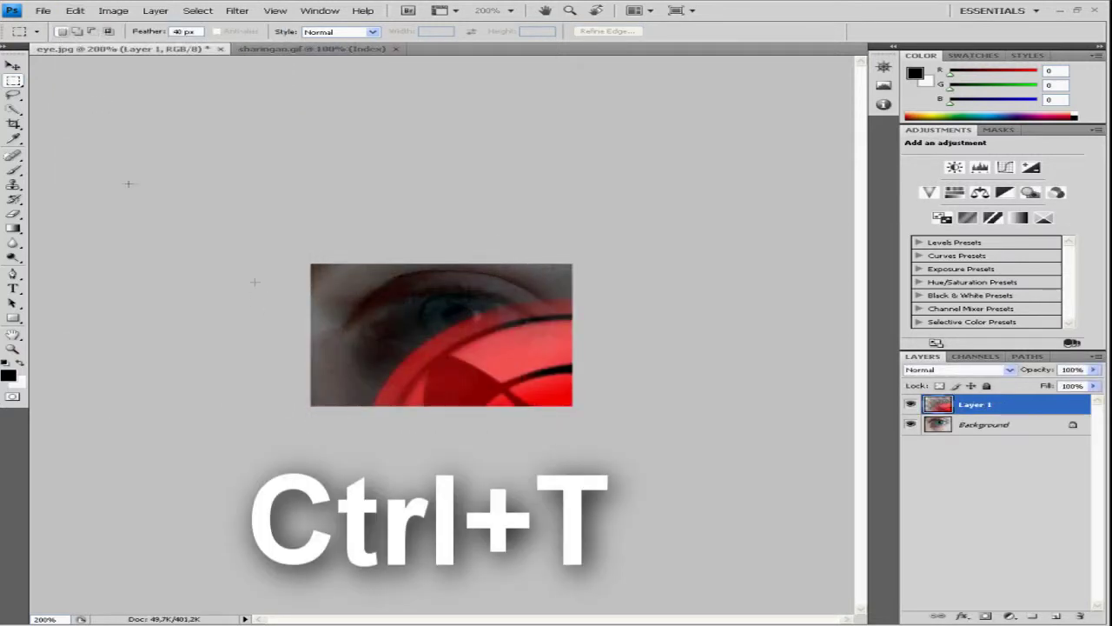
{"action": "left_click", "coordinate": [68, 11]}
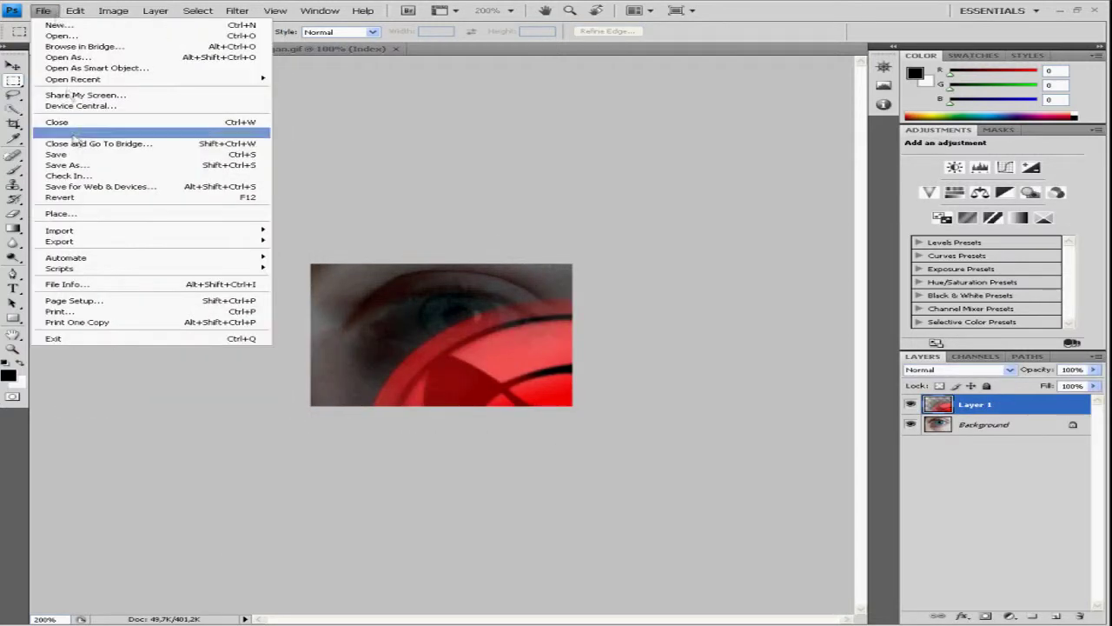
{"action": "left_click", "coordinate": [118, 217]}
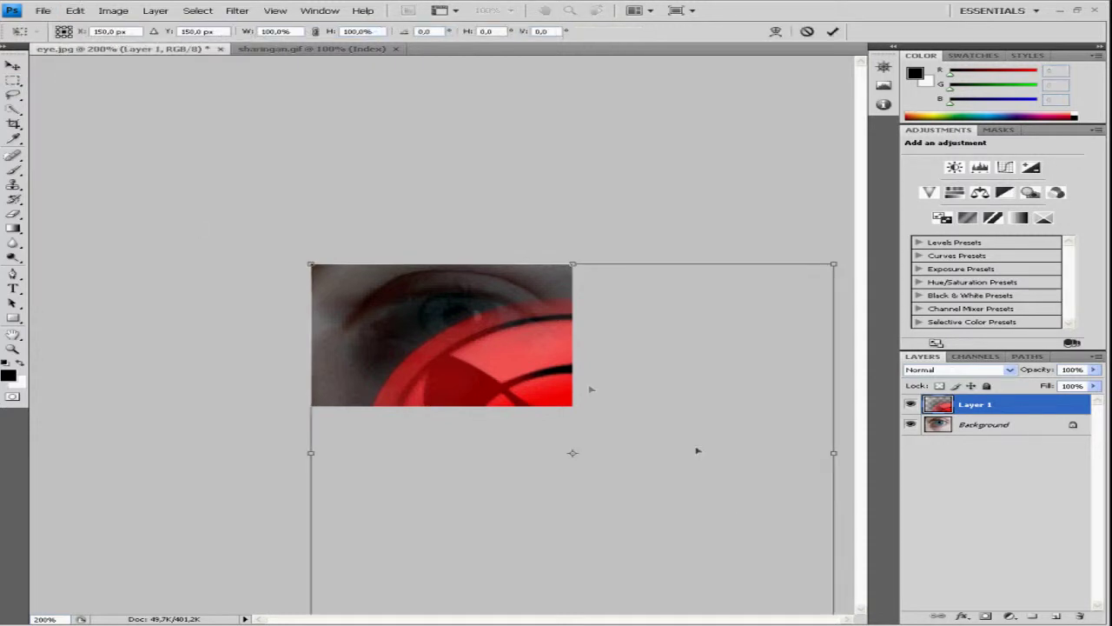
- Scale the sharingan down to about 20%, position it over the iris, and apply the transform
{"action": "left_click_drag", "start_coordinate": [589, 393], "coordinate": [669, 502]}
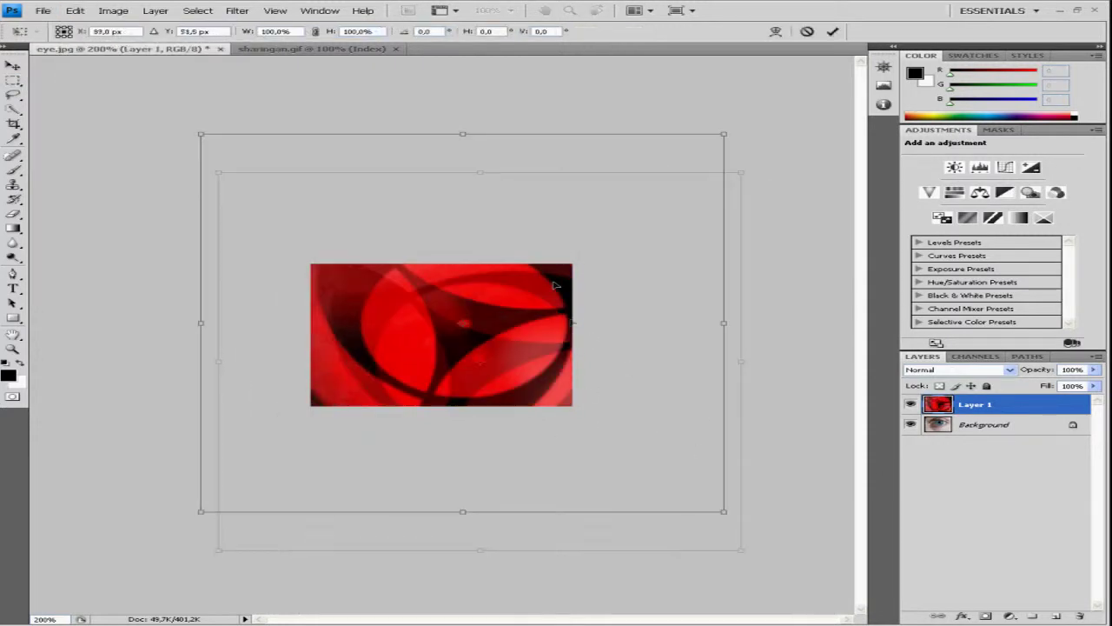
{"action": "left_click_drag", "start_coordinate": [724, 512], "coordinate": [428, 320]}
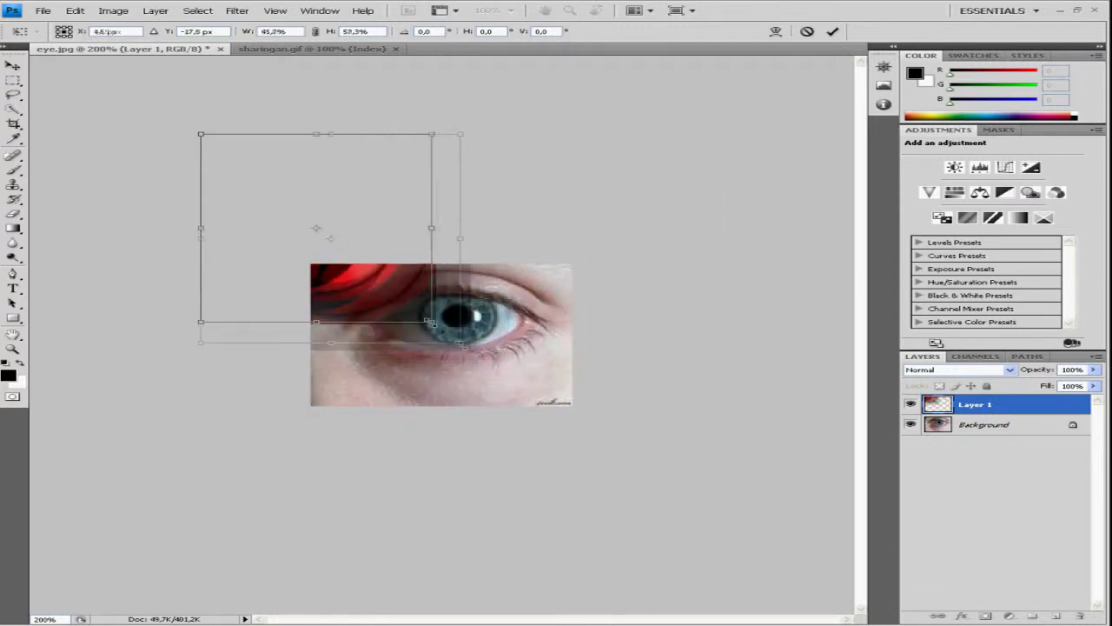
{"action": "left_click_drag", "start_coordinate": [195, 127], "coordinate": [325, 244]}
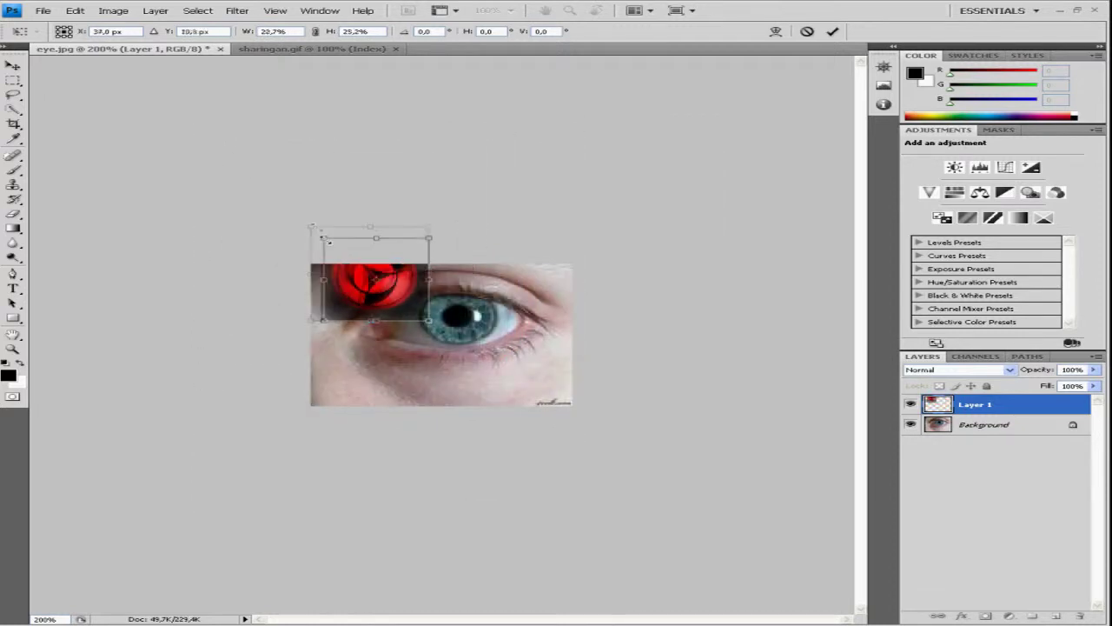
{"action": "left_click_drag", "start_coordinate": [383, 298], "coordinate": [469, 334]}
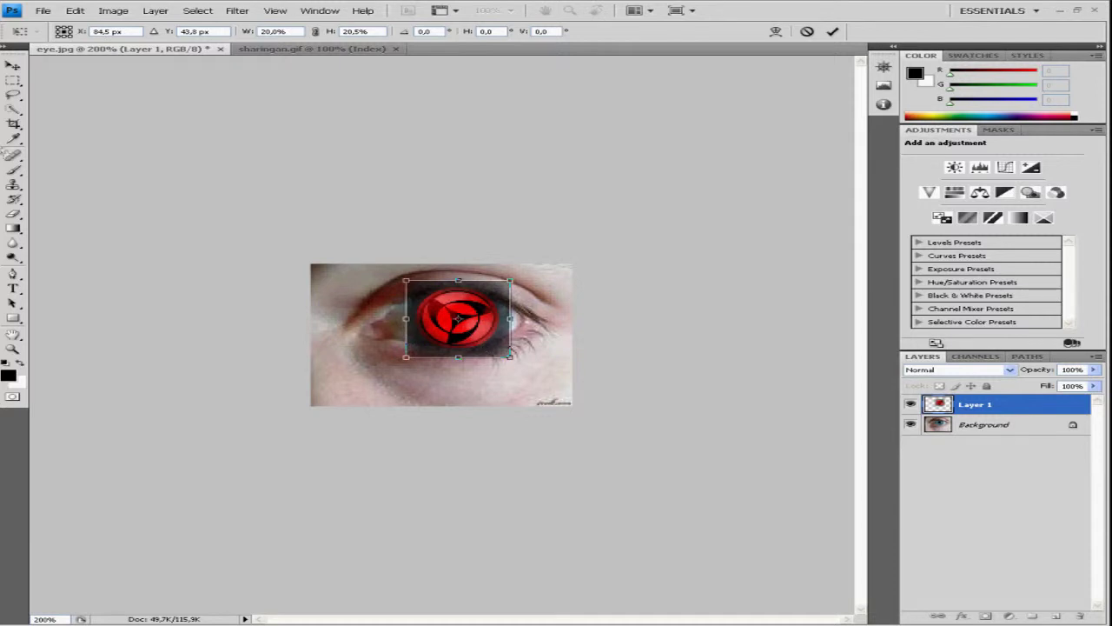
{"action": "left_click", "coordinate": [13, 213]}
{"action": "left_click", "coordinate": [469, 246]}
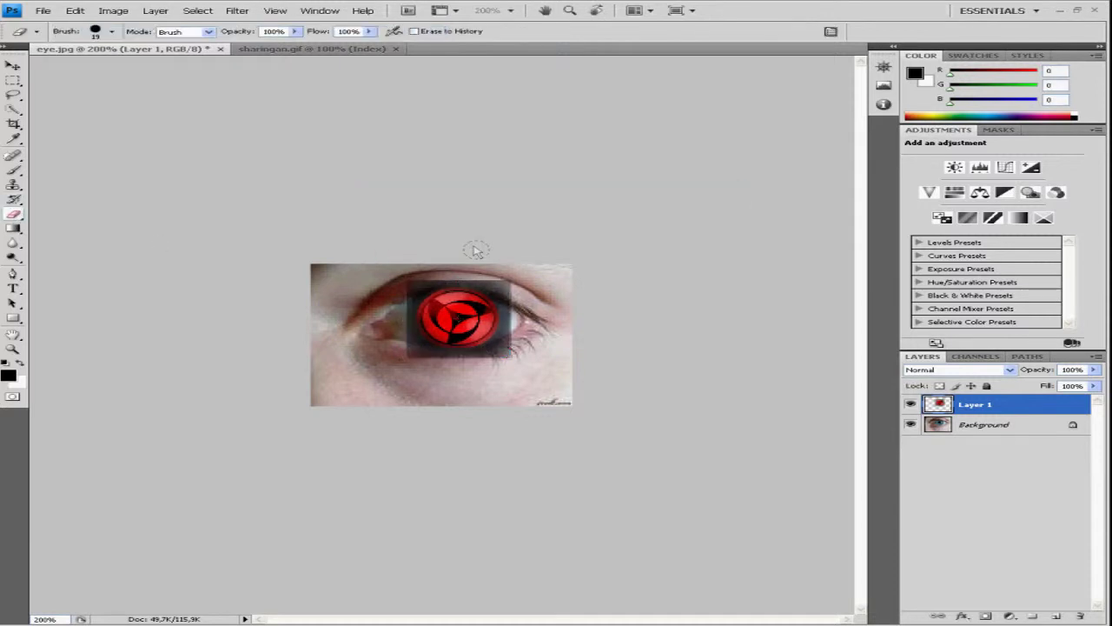
- Erase the dark corners around the red circle on Layer 1, then zoom to 300%
{"action": "left_click_drag", "start_coordinate": [513, 350], "coordinate": [493, 356]}
{"action": "left_click_drag", "start_coordinate": [480, 355], "coordinate": [443, 355]}
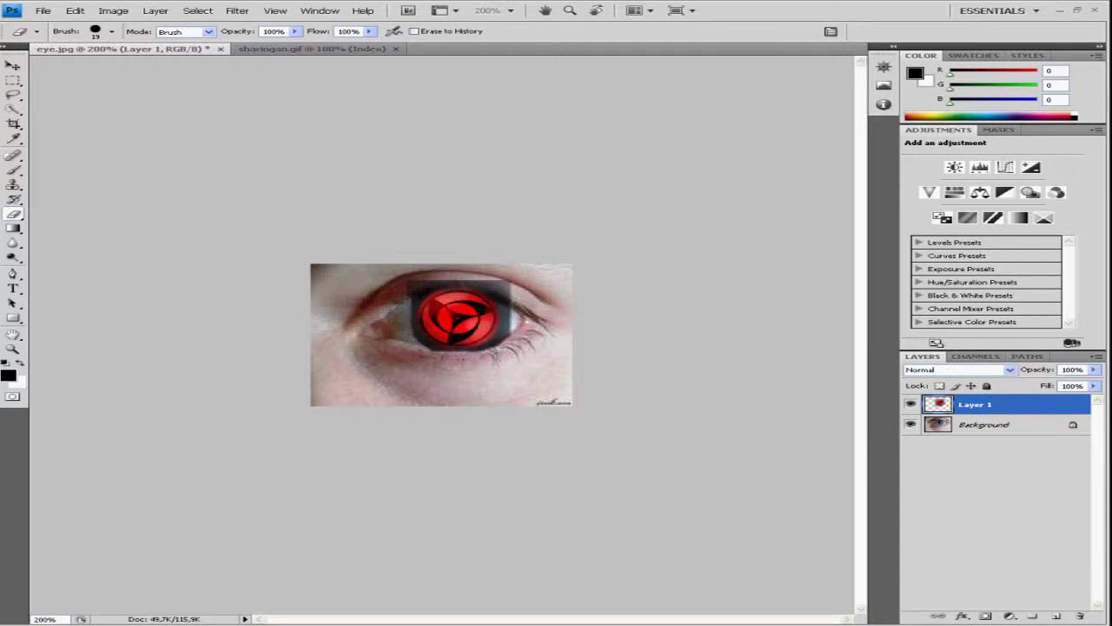
{"action": "left_click_drag", "start_coordinate": [479, 269], "coordinate": [505, 292]}
{"action": "left_click_drag", "start_coordinate": [517, 330], "coordinate": [484, 349]}
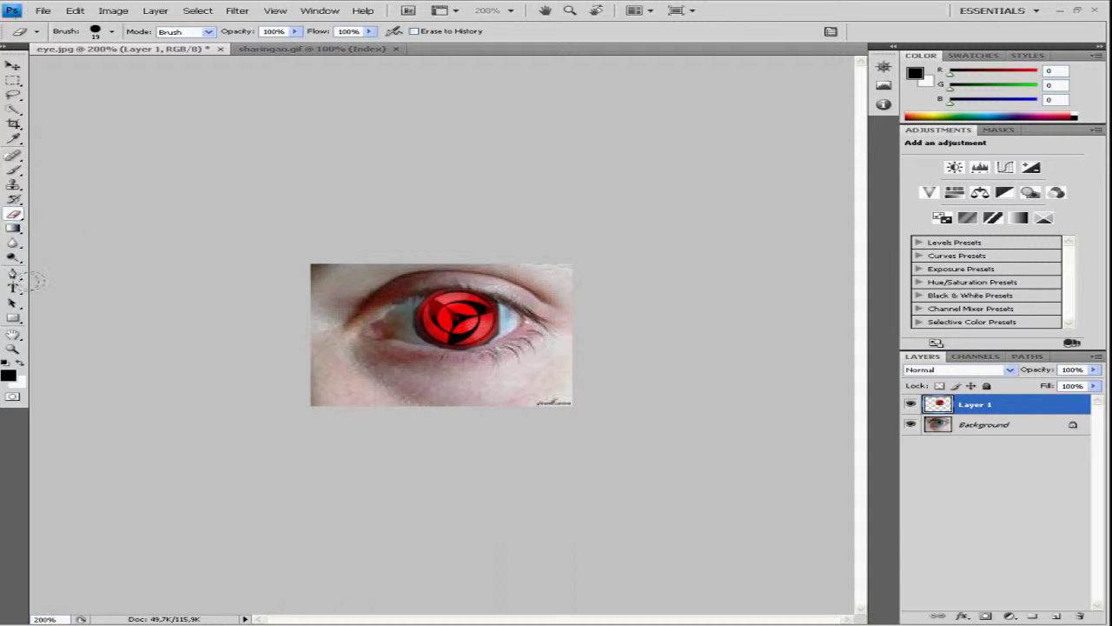
{"action": "left_click", "coordinate": [12, 348]}
{"action": "left_click", "coordinate": [495, 339]}
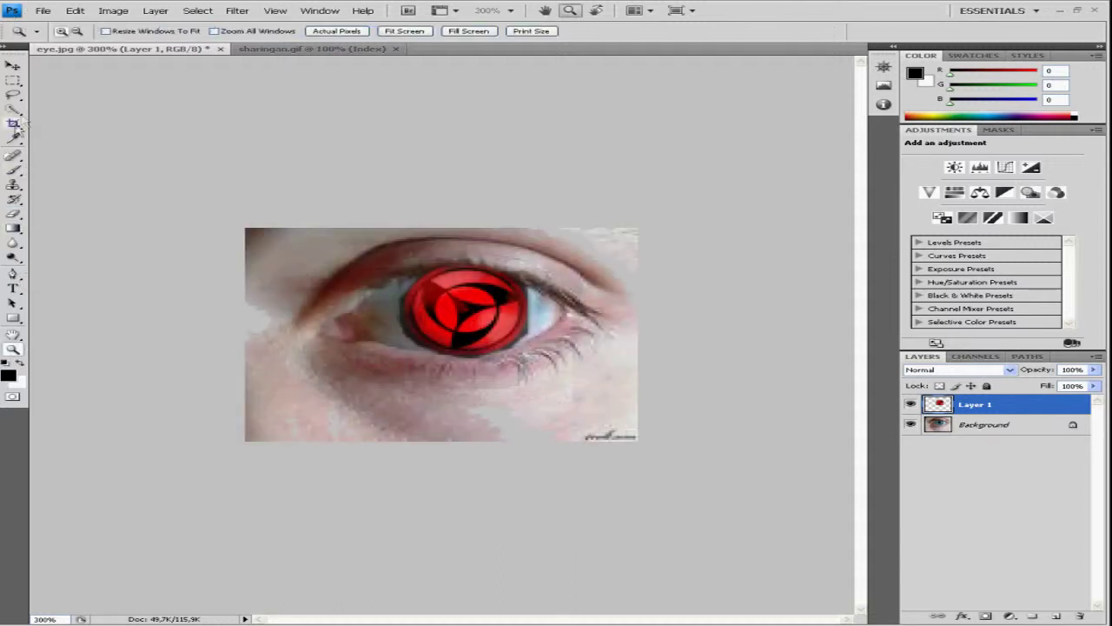
- Erase the stray pixels along the red circle's right and left edges
{"action": "left_click", "coordinate": [13, 213]}
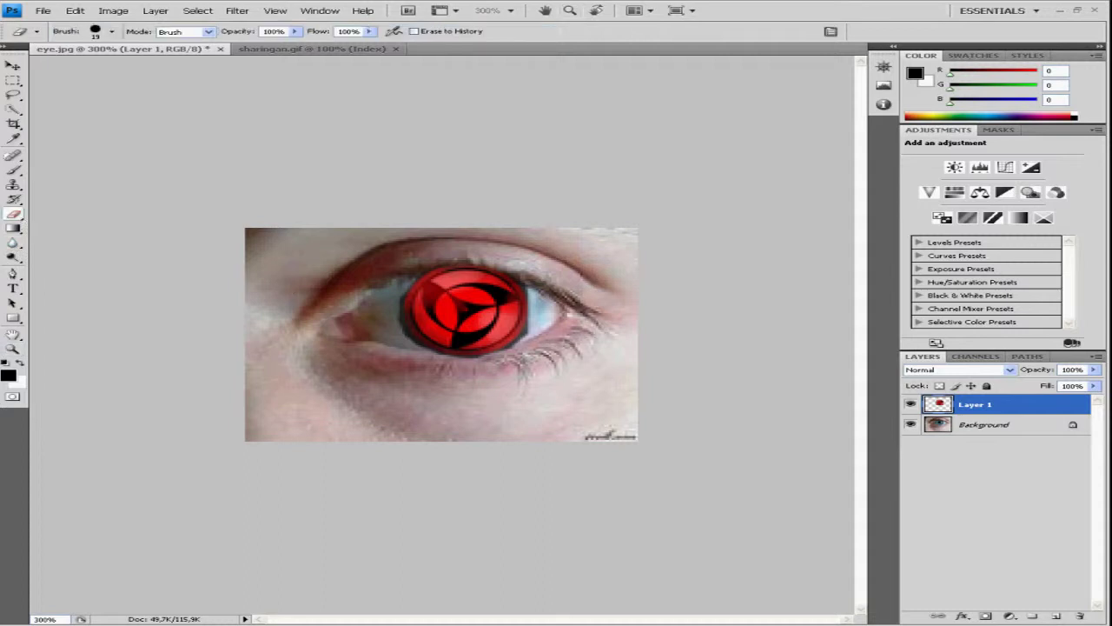
{"action": "mouse_move", "coordinate": [526, 334]}
{"action": "left_mouse_down"}
{"action": "mouse_move", "coordinate": [539, 337]}
{"action": "mouse_move", "coordinate": [492, 359]}
{"action": "left_mouse_up"}
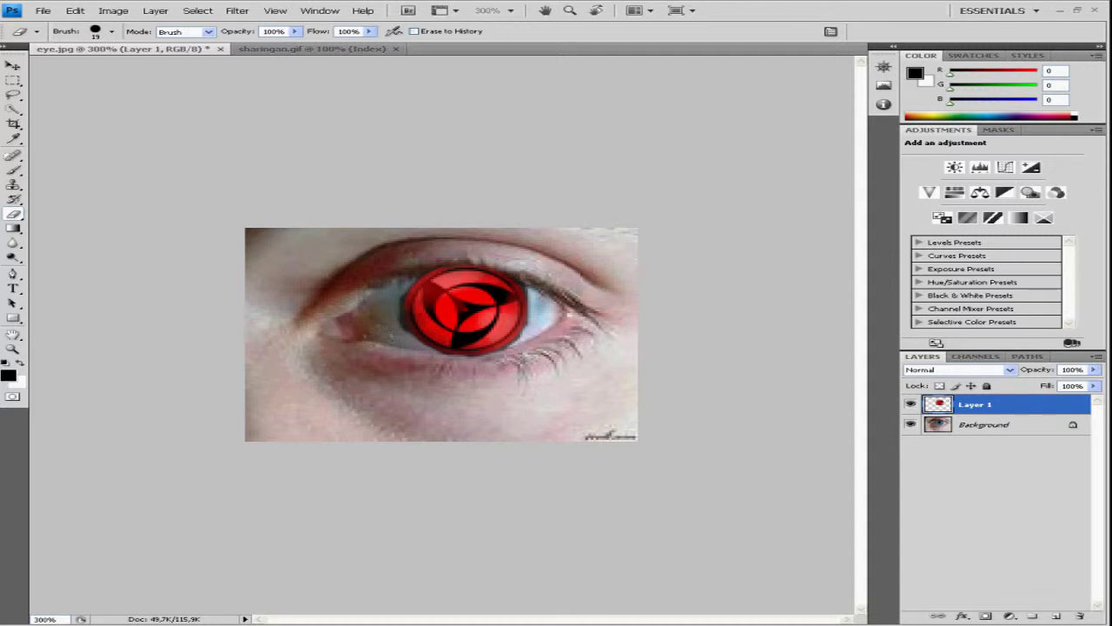
{"action": "left_click", "coordinate": [400, 309]}
- Zoom the view back out to 100%
{"action": "left_click", "coordinate": [12, 349]}
{"action": "right_click", "coordinate": [434, 324]}
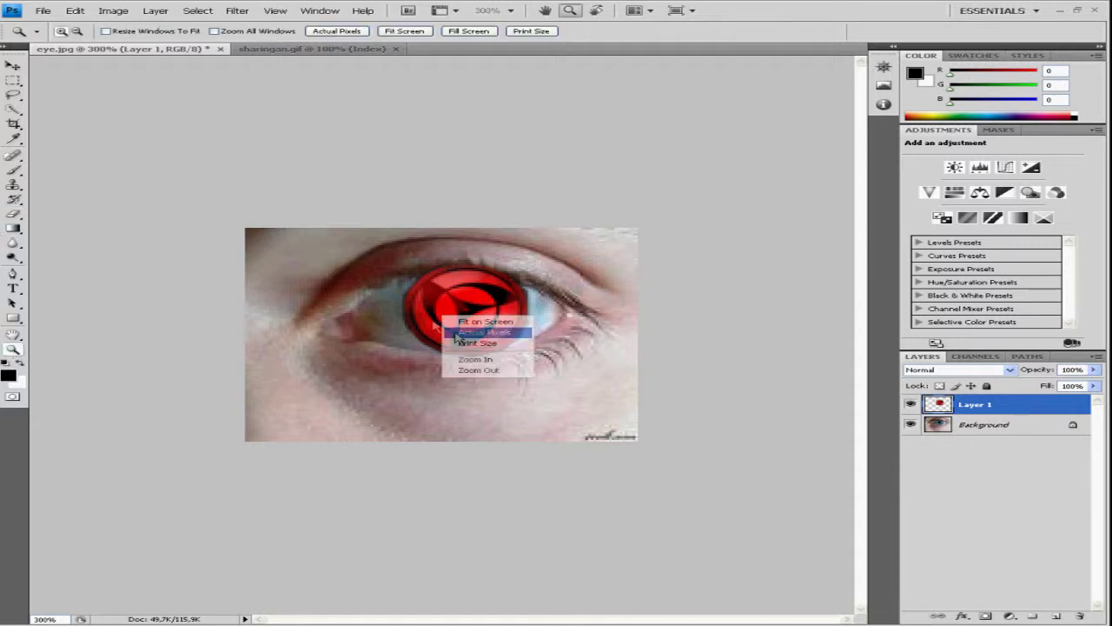
{"action": "left_click", "coordinate": [469, 369]}
{"action": "right_click", "coordinate": [480, 334]}
{"action": "left_click", "coordinate": [481, 382]}
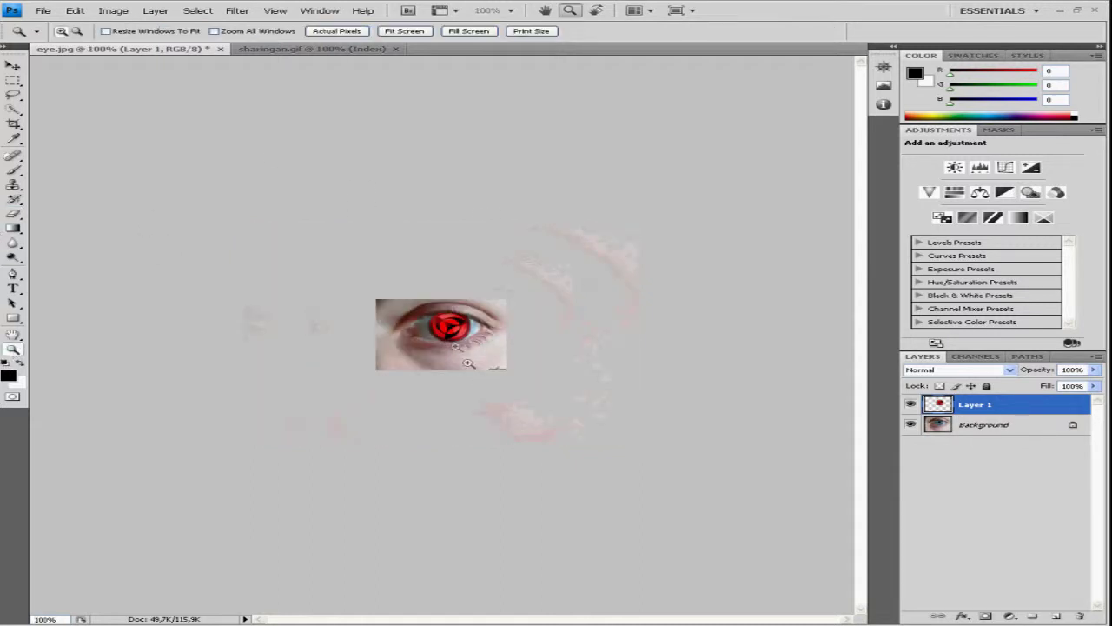
- Try Overlay and Hard Light blend modes on Layer 1, returning to Overlay
{"action": "left_click", "coordinate": [1007, 369]}
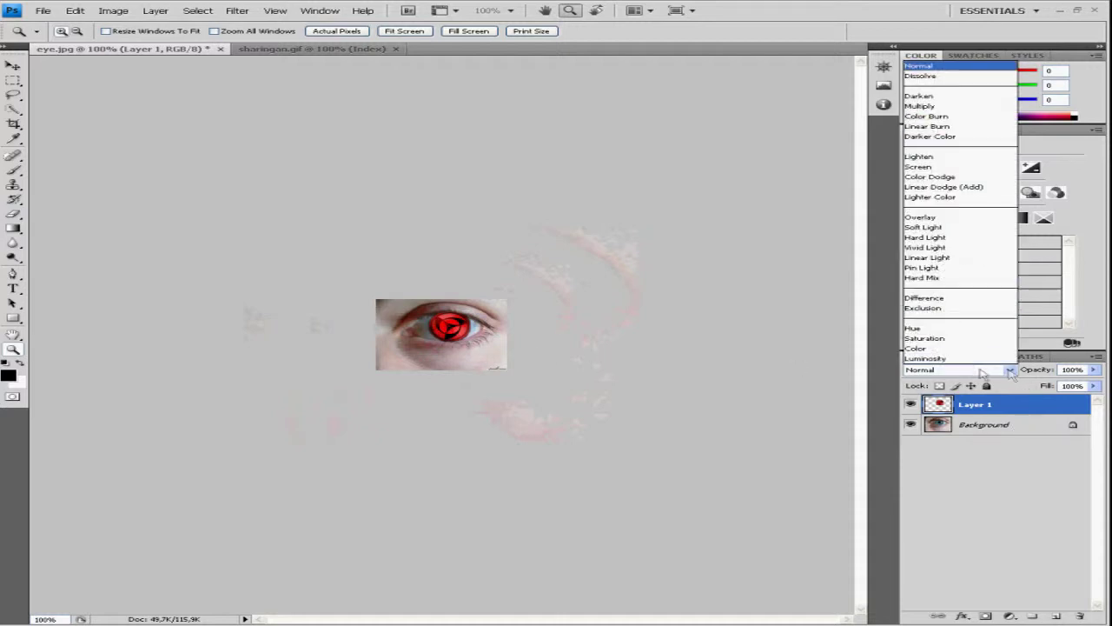
{"action": "left_click", "coordinate": [932, 217]}
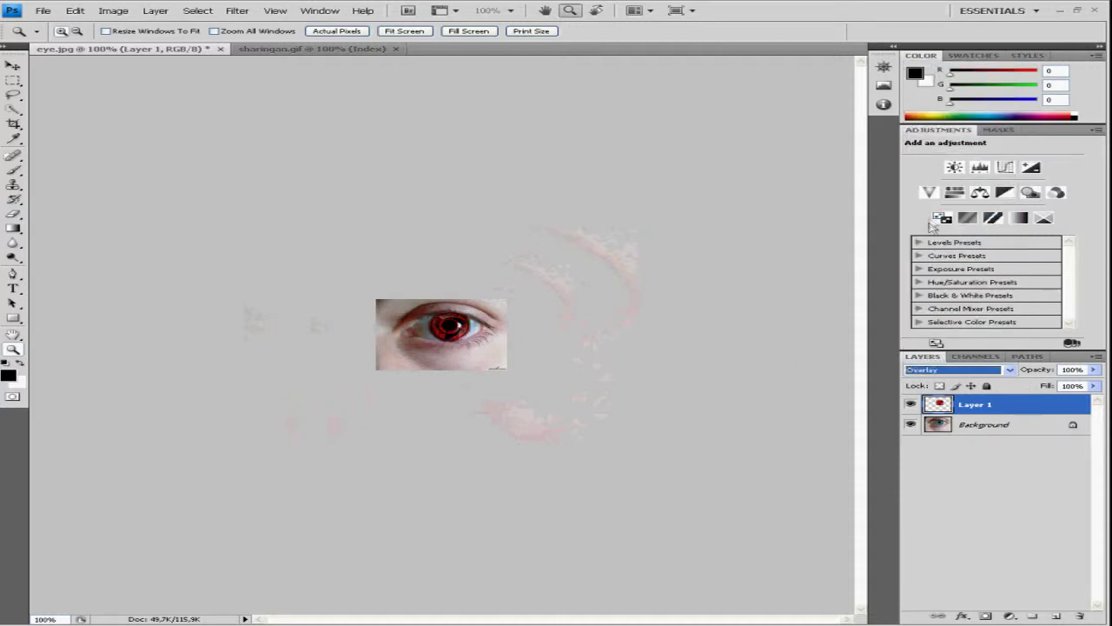
{"action": "left_click", "coordinate": [991, 370]}
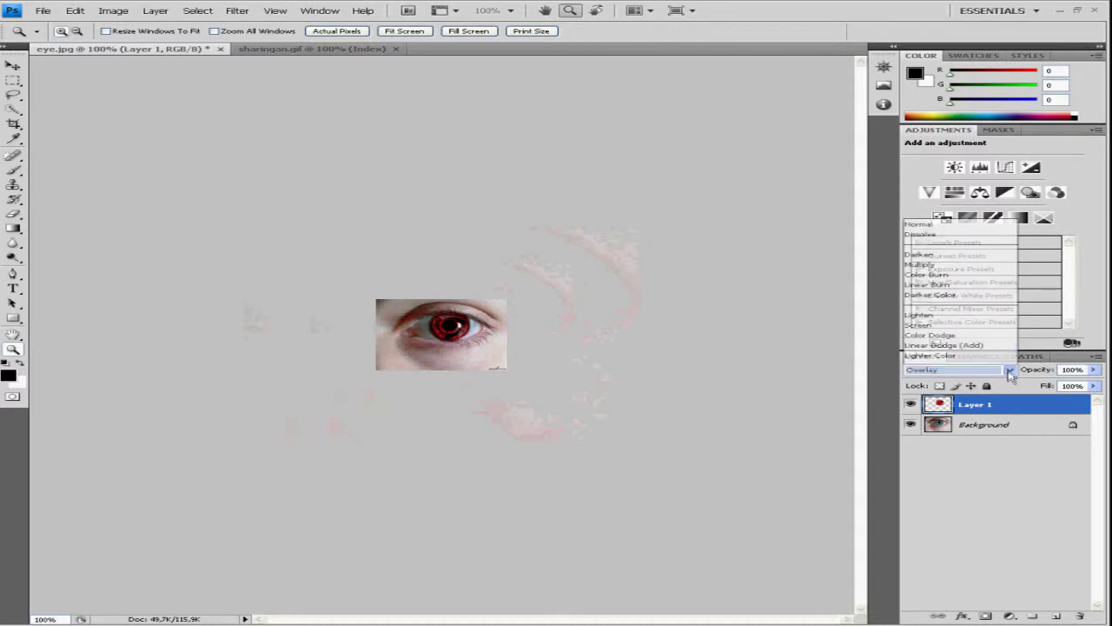
{"action": "left_click", "coordinate": [963, 238]}
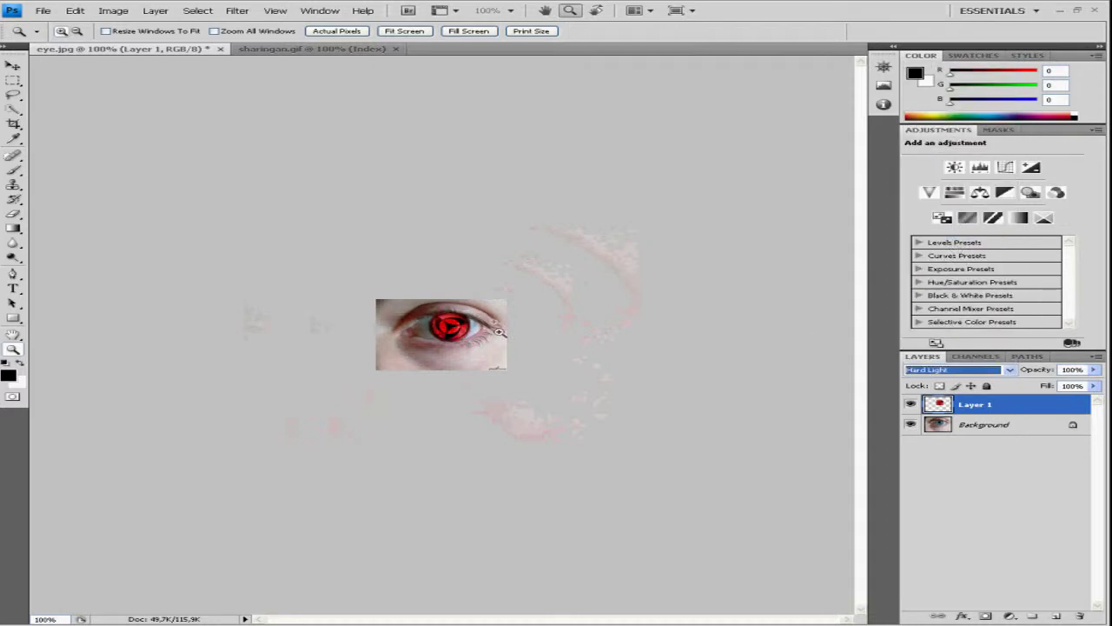
{"action": "left_click", "coordinate": [1010, 371]}
{"action": "left_click", "coordinate": [975, 266]}
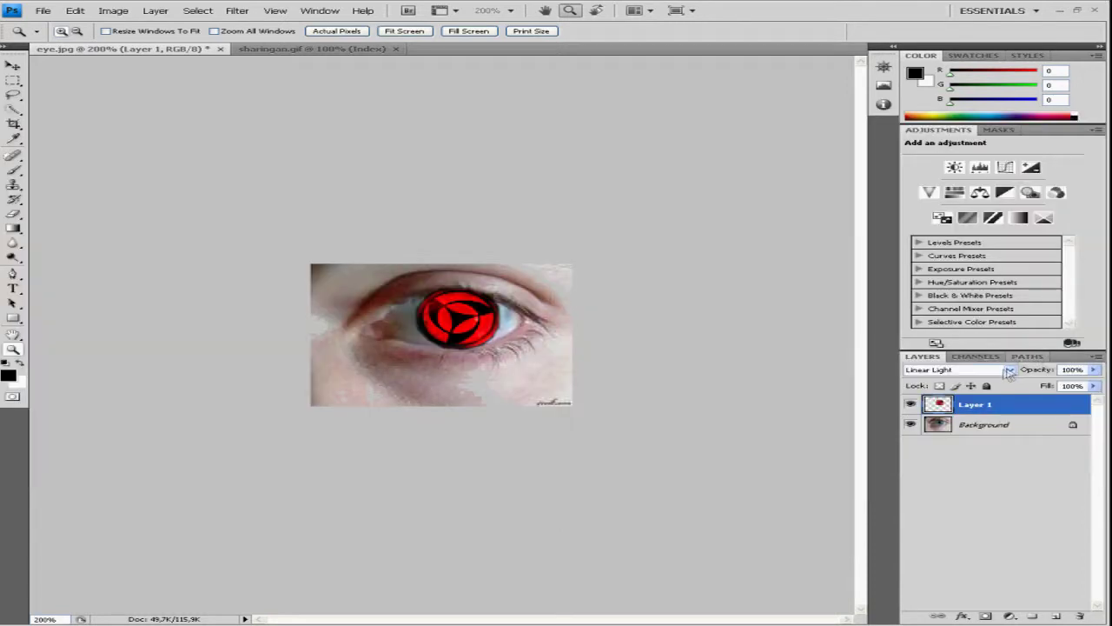
{"action": "left_click", "coordinate": [1010, 370]}
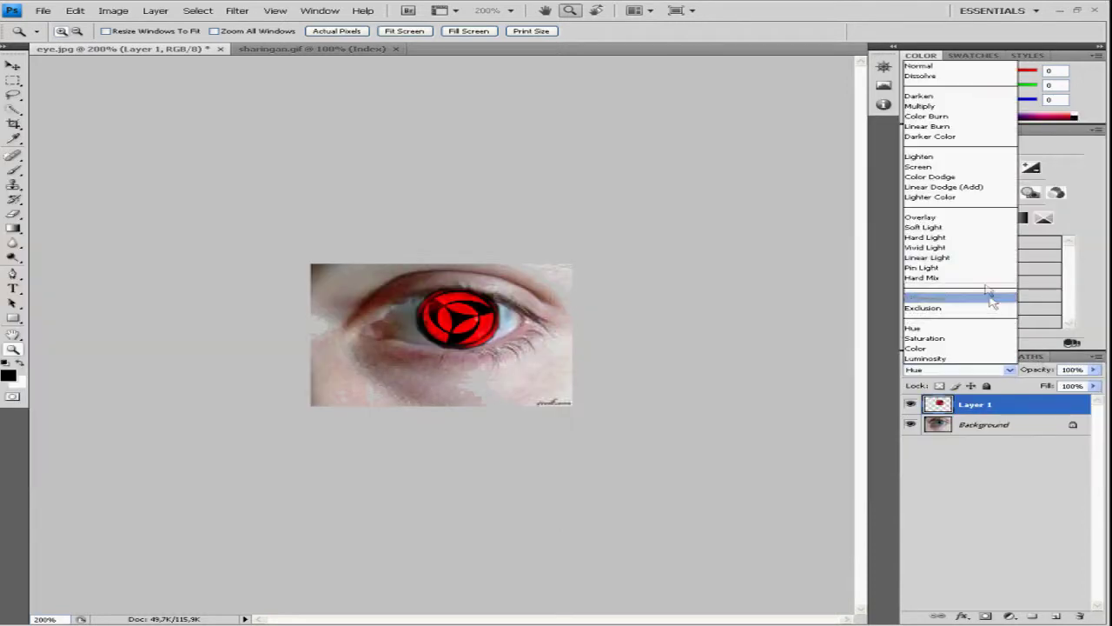
{"action": "left_click", "coordinate": [966, 217]}
- Compare Soft Light, Vivid Light, Pin Light and Hard Mix, then settle on Overlay
{"action": "left_click", "coordinate": [1010, 369]}
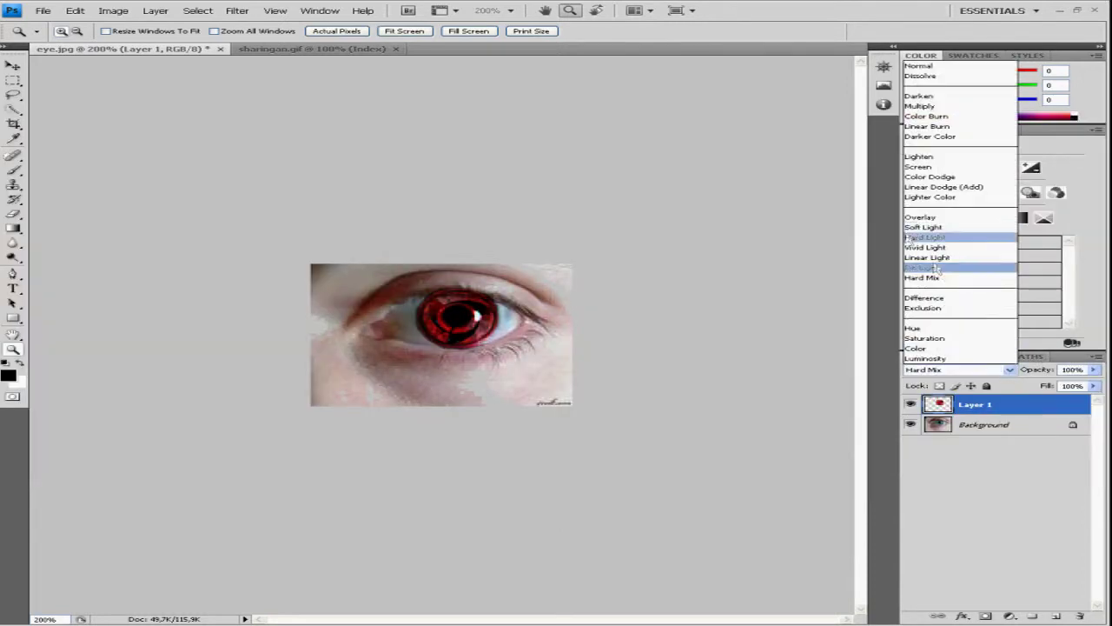
{"action": "left_click", "coordinate": [964, 228]}
{"action": "left_click", "coordinate": [1009, 369]}
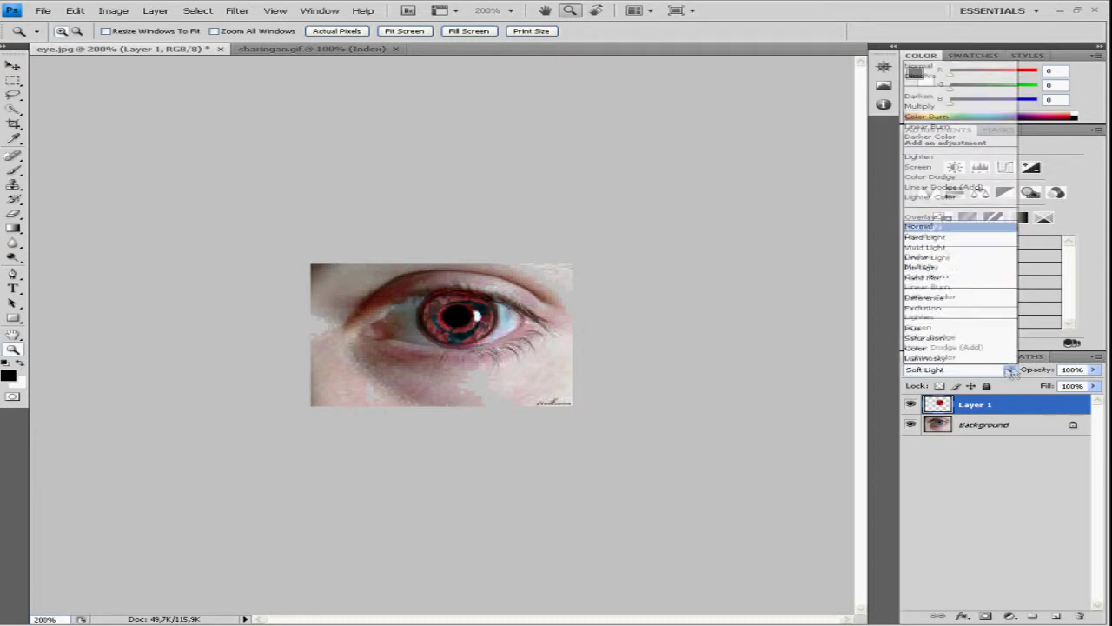
{"action": "left_click", "coordinate": [964, 249]}
{"action": "left_click", "coordinate": [1011, 371]}
{"action": "left_click", "coordinate": [964, 267]}
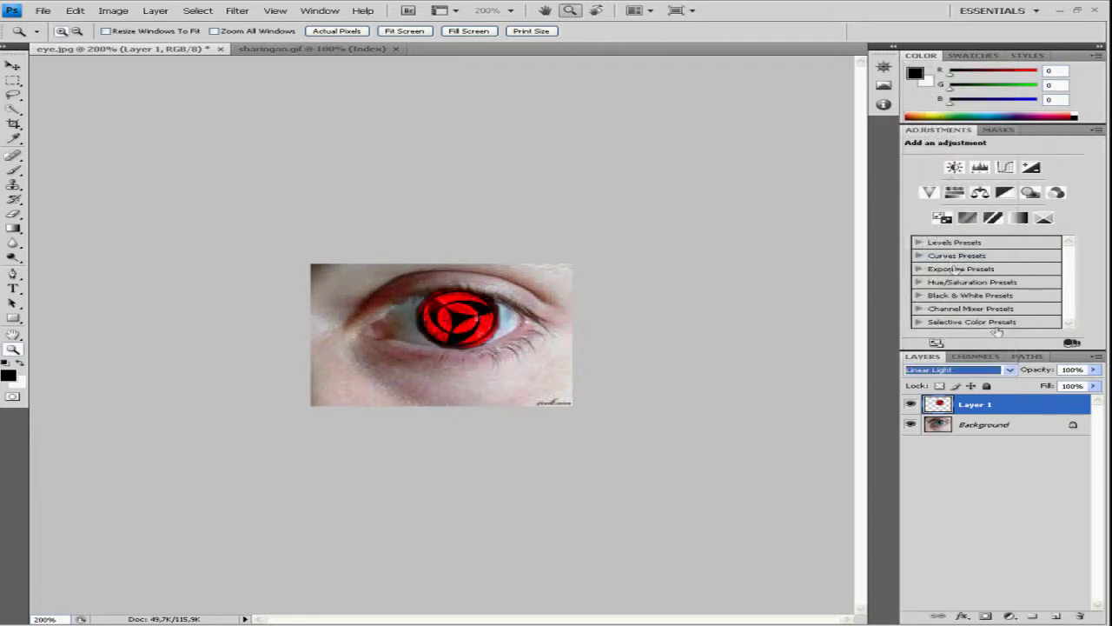
{"action": "left_click", "coordinate": [1010, 370]}
{"action": "left_click", "coordinate": [965, 277]}
{"action": "left_click", "coordinate": [1010, 369]}
{"action": "left_click", "coordinate": [923, 220]}
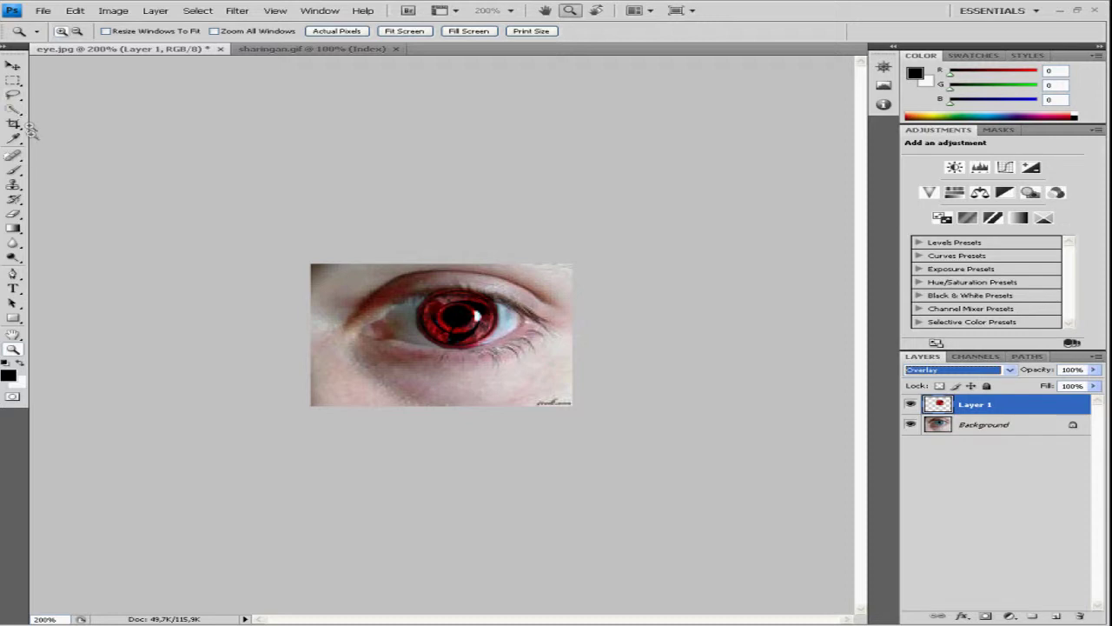
- Free Transform the sharingan slightly larger to cover the iris, and apply it
{"action": "left_click", "coordinate": [43, 10]}
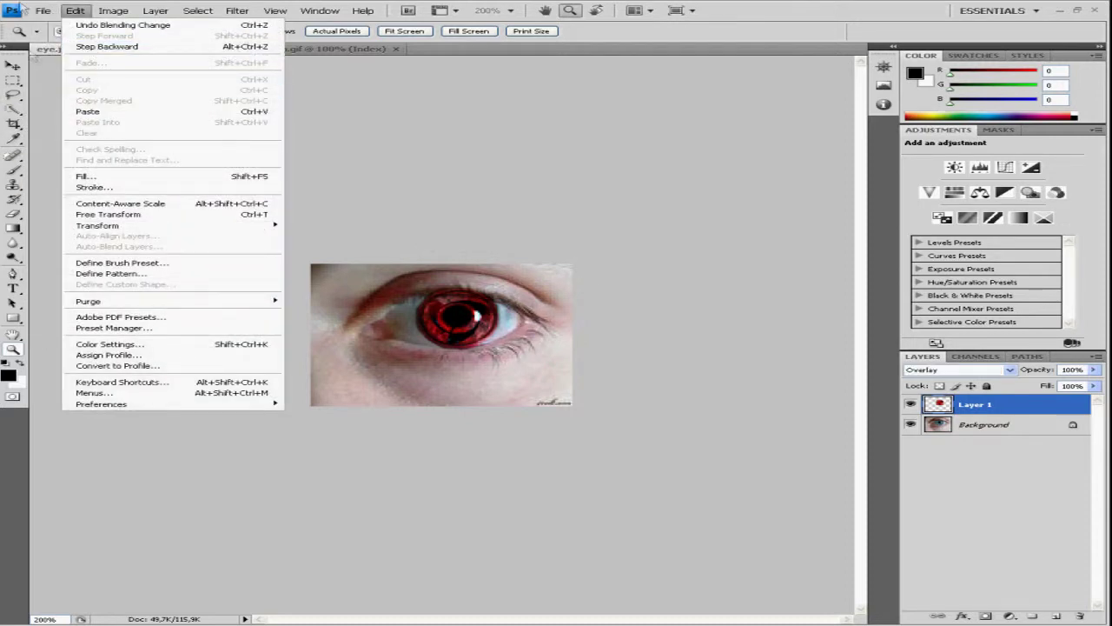
{"action": "mouse_move", "coordinate": [74, 10]}
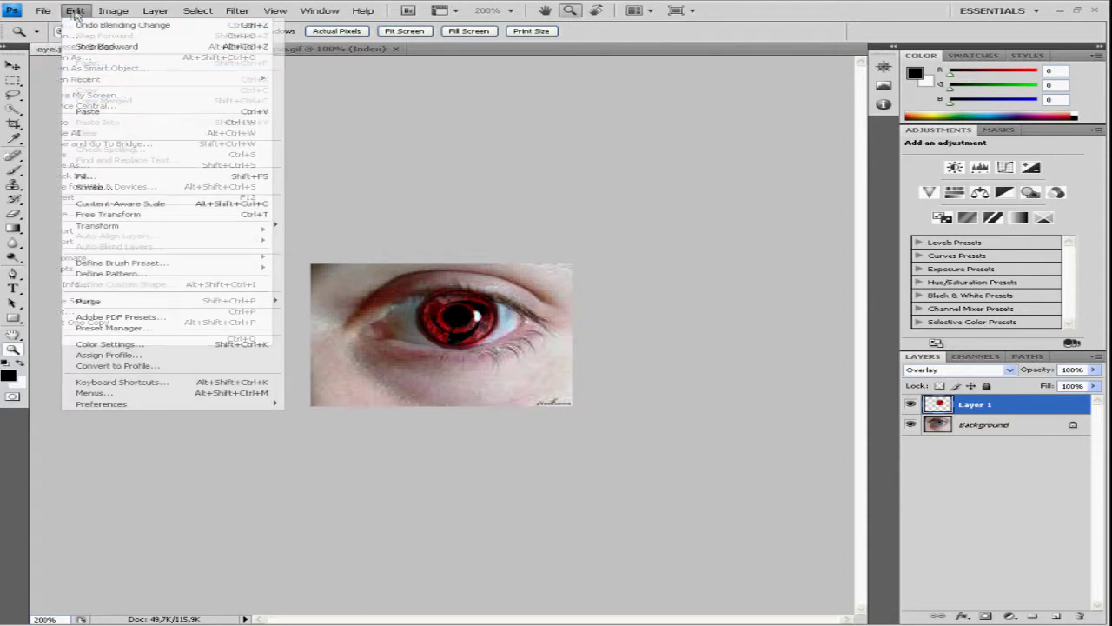
{"action": "left_click", "coordinate": [126, 216]}
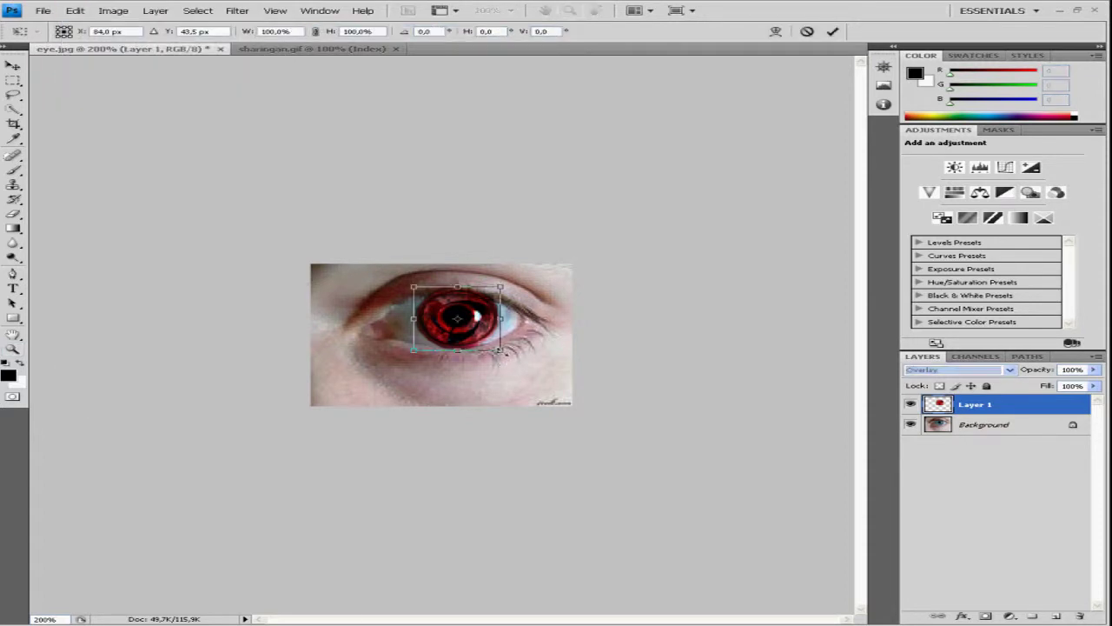
{"action": "left_click_drag", "start_coordinate": [503, 348], "coordinate": [484, 333]}
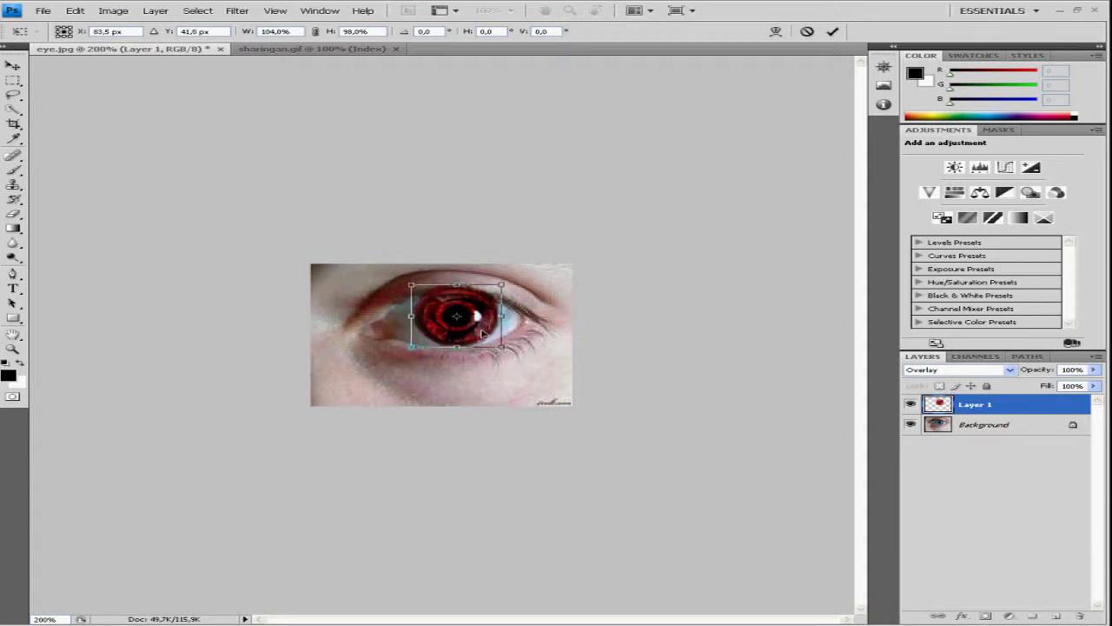
{"action": "mouse_move", "coordinate": [498, 345]}
{"action": "left_mouse_down"}
{"action": "mouse_move", "coordinate": [506, 351]}
{"action": "mouse_move", "coordinate": [488, 341]}
{"action": "left_mouse_up"}
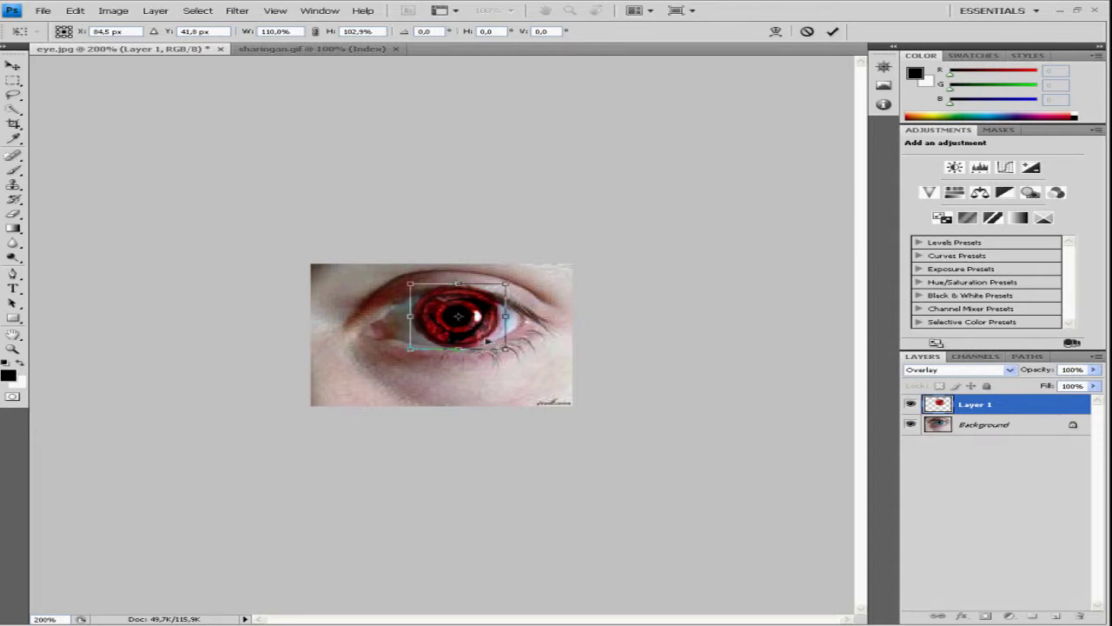
{"action": "left_click", "coordinate": [13, 213]}
{"action": "left_click", "coordinate": [388, 243]}
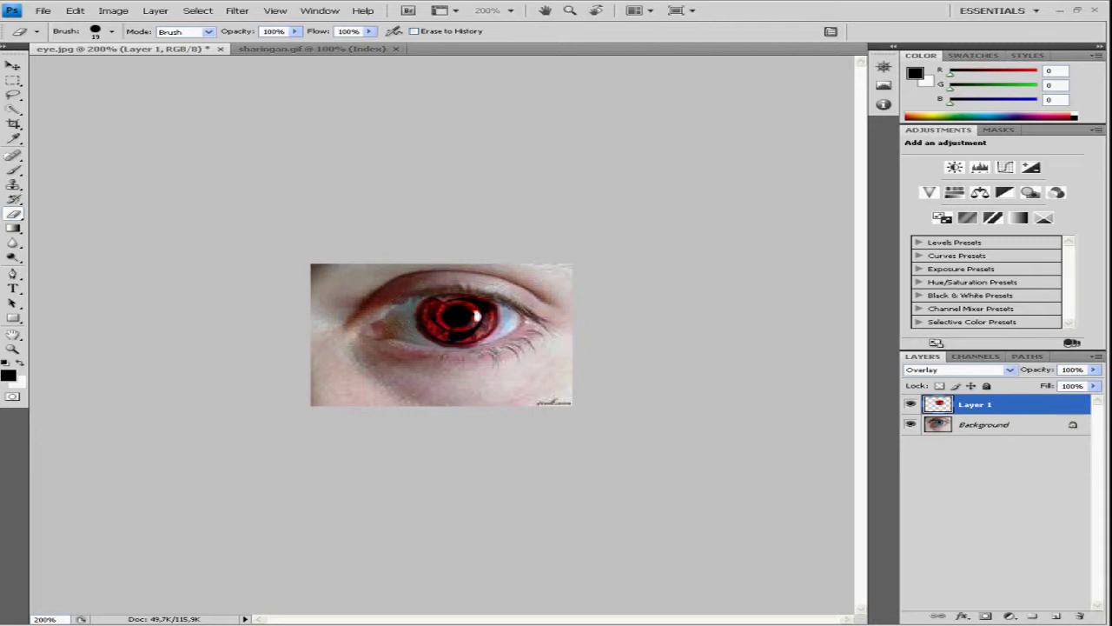
- Step backward to undo the last change, then view the image at actual size
{"action": "left_click", "coordinate": [81, 13]}
{"action": "left_click", "coordinate": [96, 46]}
{"action": "left_click", "coordinate": [13, 350]}
{"action": "right_click", "coordinate": [439, 318]}
{"action": "left_click", "coordinate": [437, 346]}
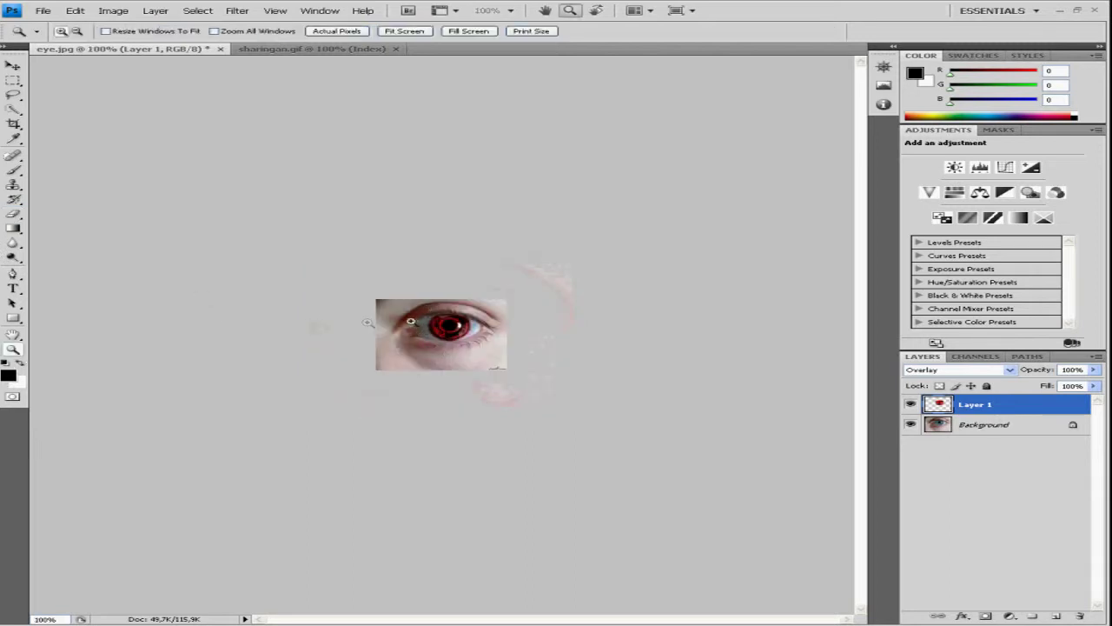
- Zoom in to inspect the eye, then zoom back out to 100%
{"action": "left_click", "coordinate": [449, 383]}
{"action": "left_click", "coordinate": [380, 404]}
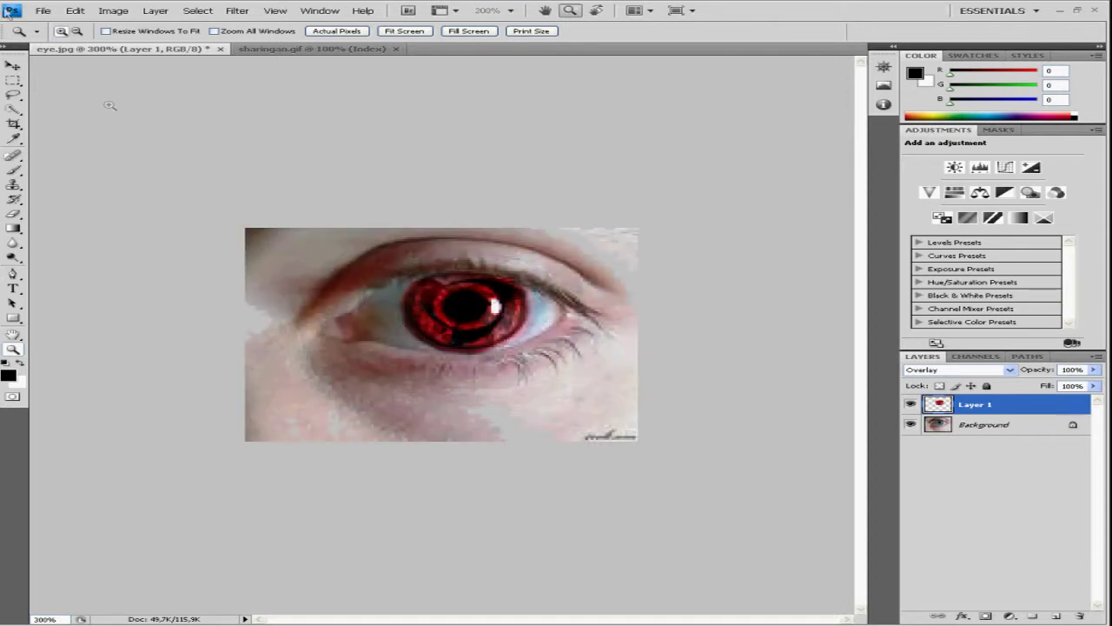
{"action": "right_click", "coordinate": [454, 315]}
{"action": "left_click", "coordinate": [492, 369]}
{"action": "right_click", "coordinate": [451, 355]}
{"action": "left_click", "coordinate": [496, 411]}
{"action": "left_click", "coordinate": [43, 10]}
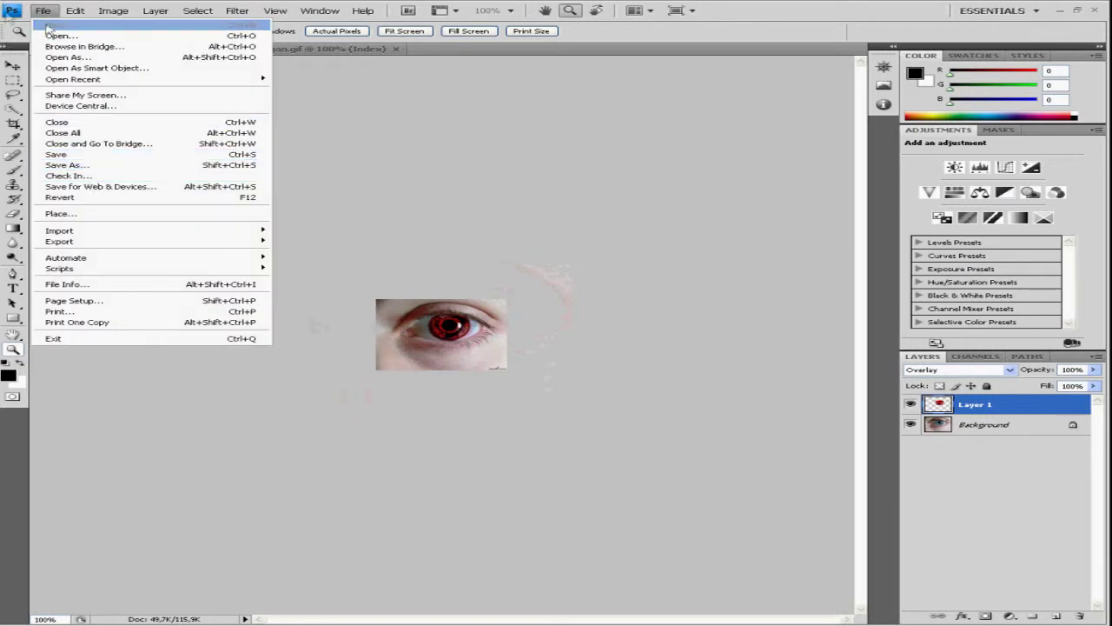
- Save a Maximum-quality JPEG copy named eyesharingan, then quit Photoshop
{"action": "left_click", "coordinate": [118, 164]}
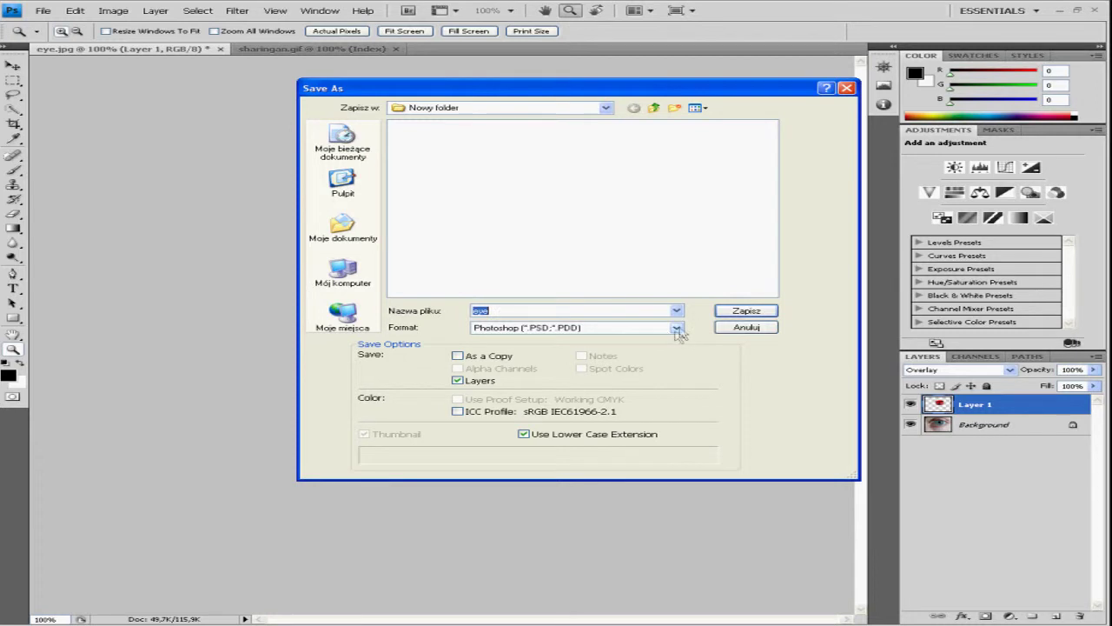
{"action": "left_click", "coordinate": [676, 327]}
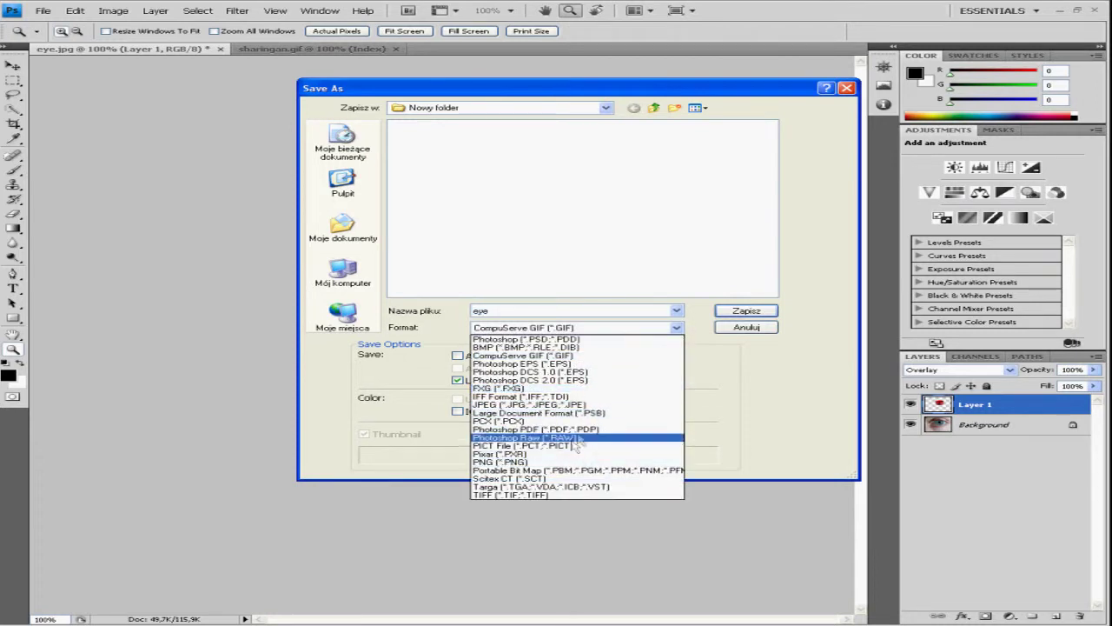
{"action": "left_click", "coordinate": [530, 404]}
{"action": "double_click", "coordinate": [487, 310]}
{"action": "key", "text": "BackSpace"}
{"action": "type", "text": "eyeshal"}
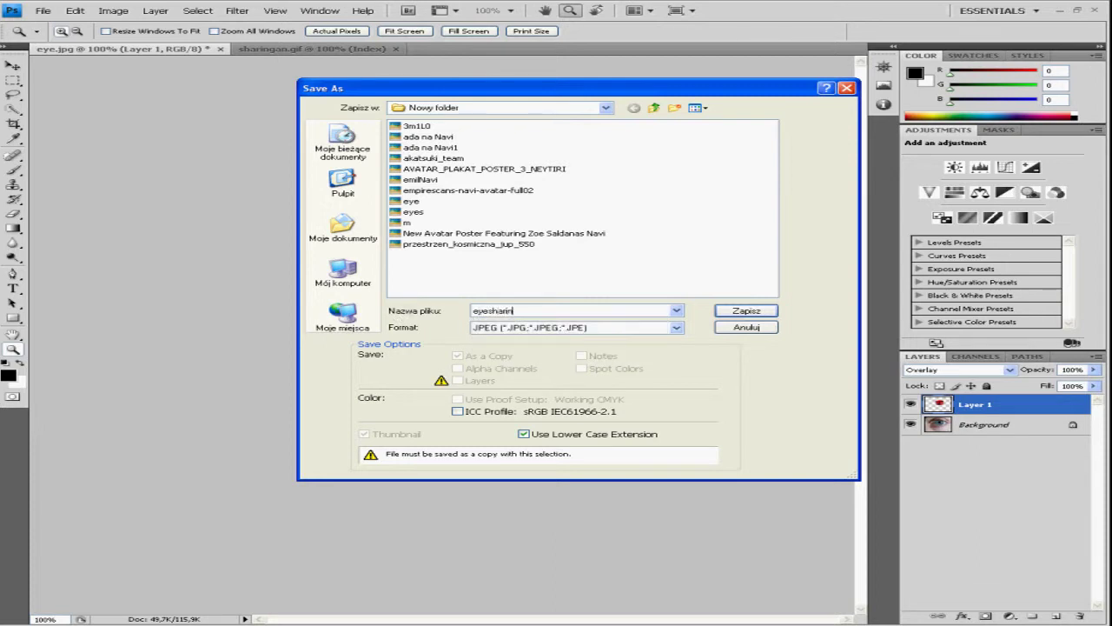
{"action": "left_click", "coordinate": [766, 311]}
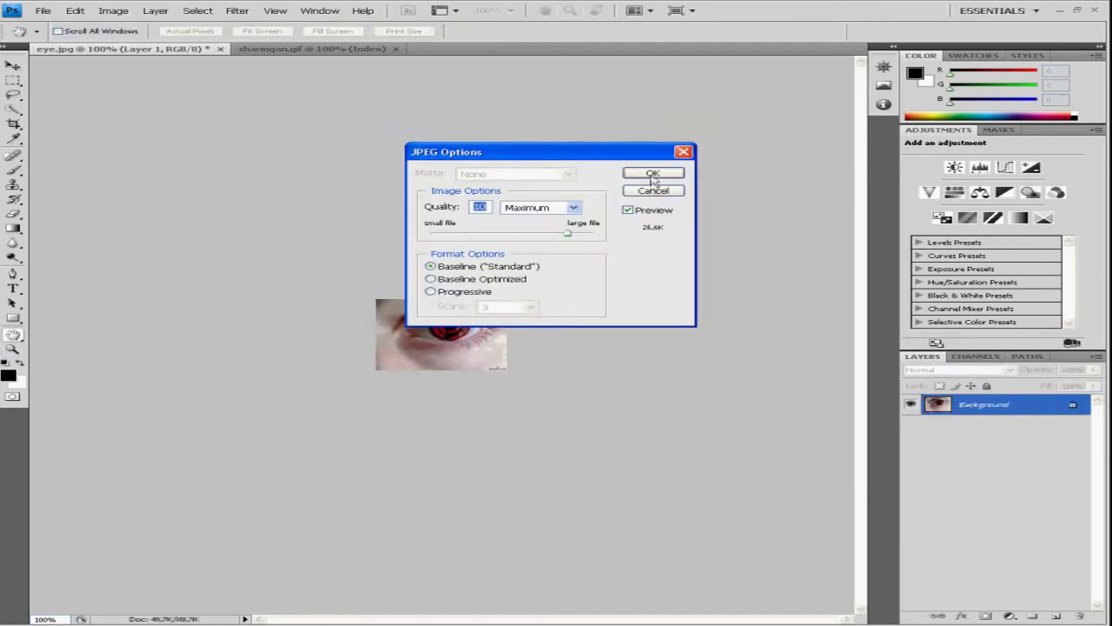
{"action": "left_click", "coordinate": [651, 176]}
{"action": "left_click", "coordinate": [1095, 11]}
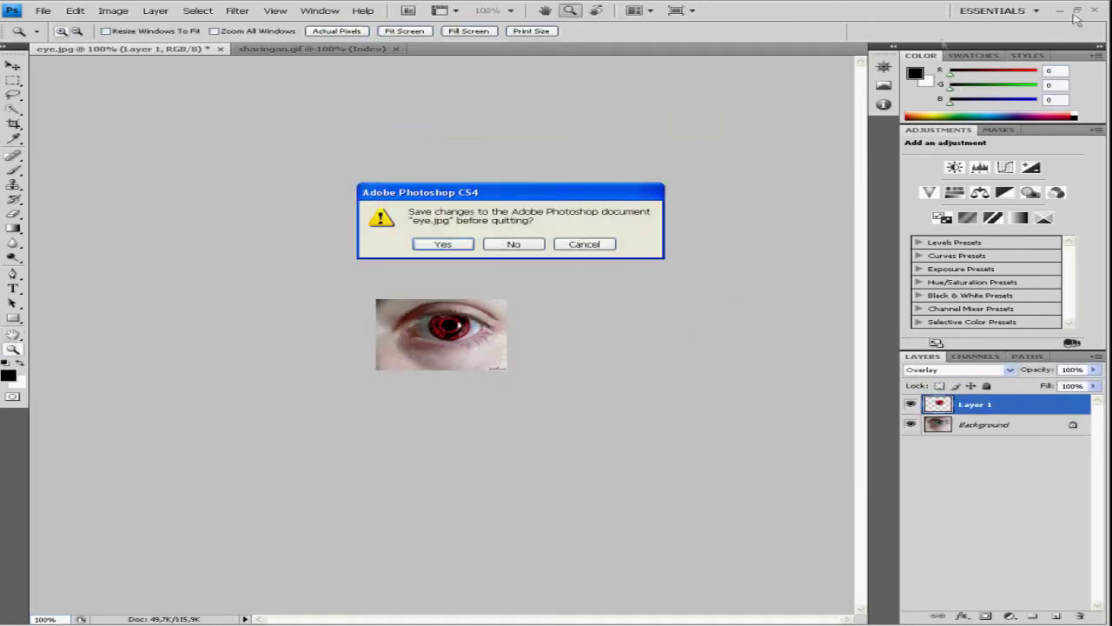
- Quit Photoshop without saving eye.jpg, then preview the eyesharingan JPEG in Nowy folder
{"action": "left_click", "coordinate": [523, 249]}
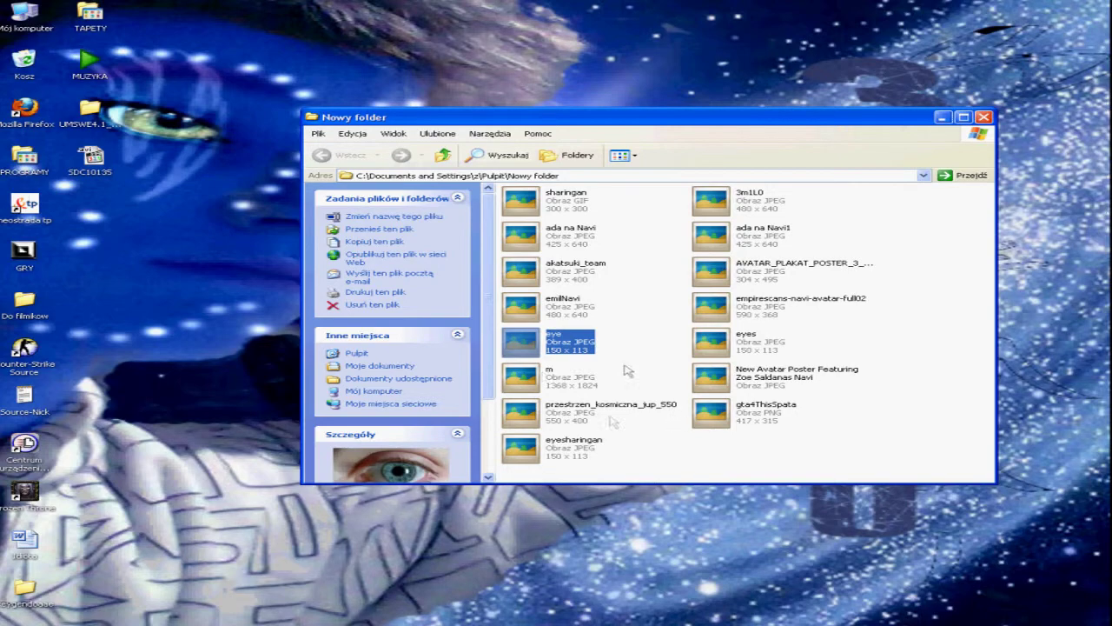
{"action": "left_click", "coordinate": [585, 445]}
{"action": "right_click", "coordinate": [584, 446]}
{"action": "left_click", "coordinate": [608, 260]}
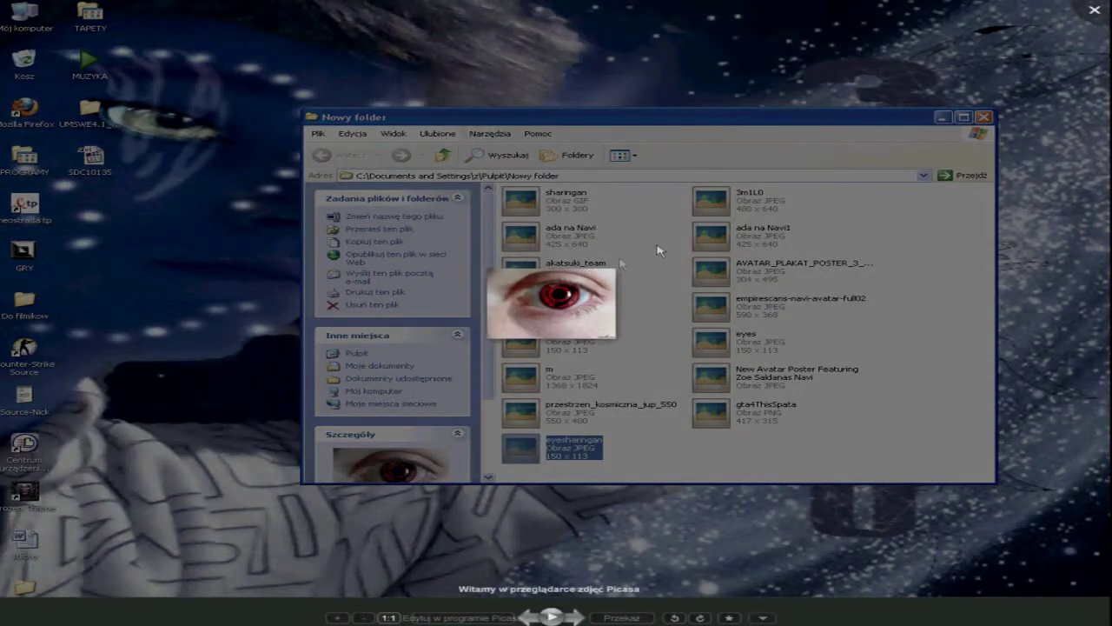
{"action": "left_click", "coordinate": [1095, 9]}
{"action": "right_click", "coordinate": [563, 454]}
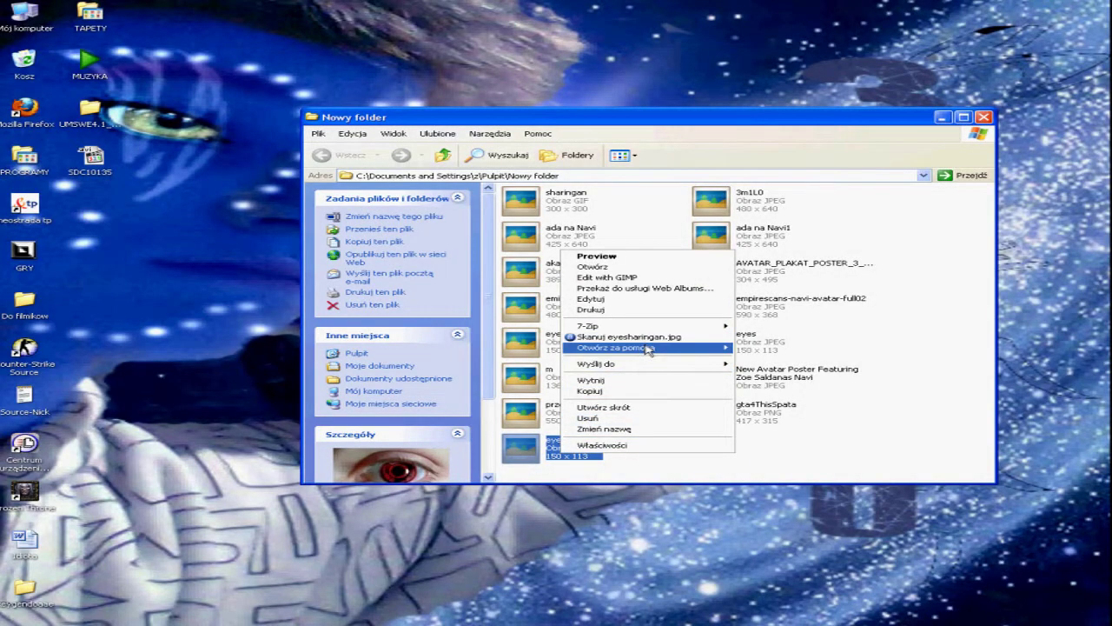
- View eyesharingan.jpg in Picasa Photo Viewer, zooming in and out on the red sharingan iris
{"action": "mouse_move", "coordinate": [614, 347]}
{"action": "left_click", "coordinate": [801, 376]}
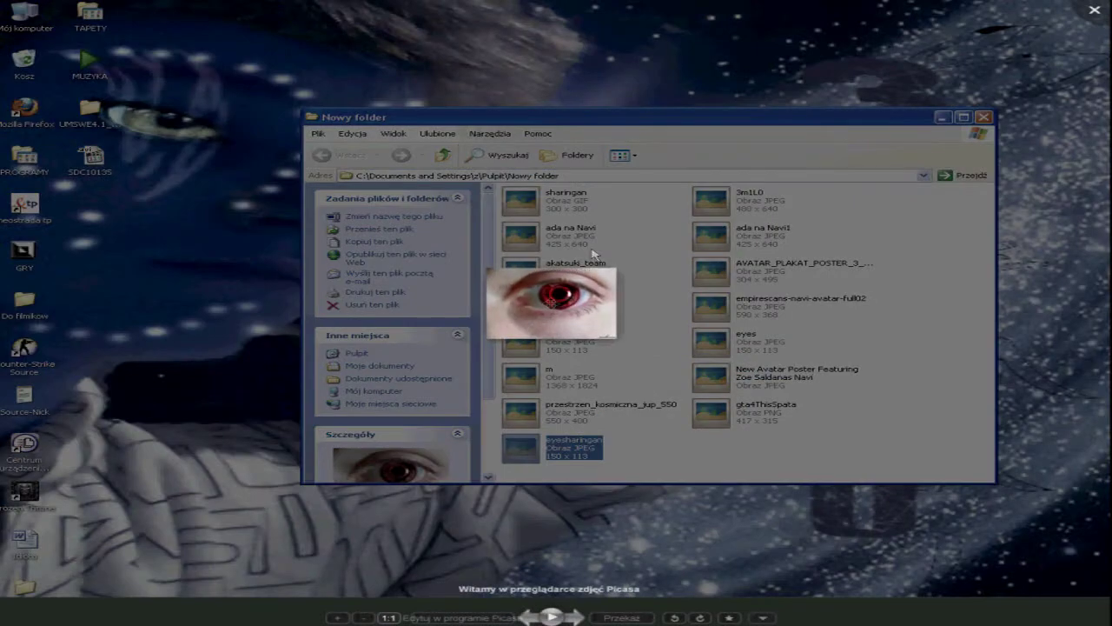
{"action": "scroll", "coordinate": [630, 301], "scroll_direction": "up", "scroll_amount": 5}
{"action": "scroll", "coordinate": [631, 301], "scroll_direction": "up", "scroll_amount": 3}
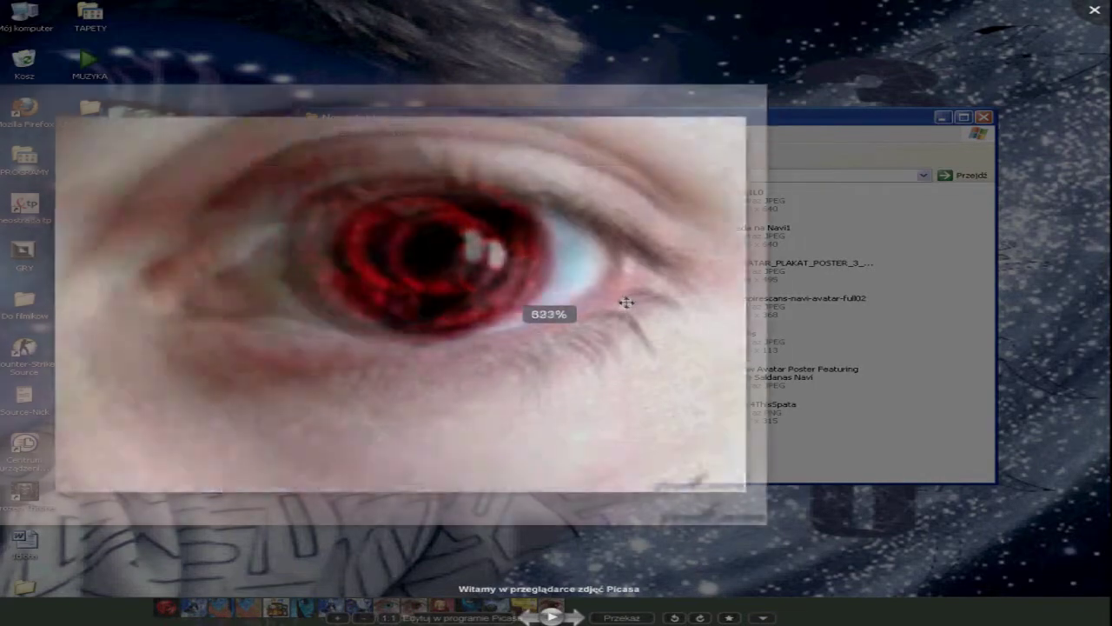
{"action": "scroll", "coordinate": [473, 276], "scroll_direction": "down", "scroll_amount": 1}
{"action": "scroll", "coordinate": [473, 276], "scroll_direction": "down", "scroll_amount": 5}
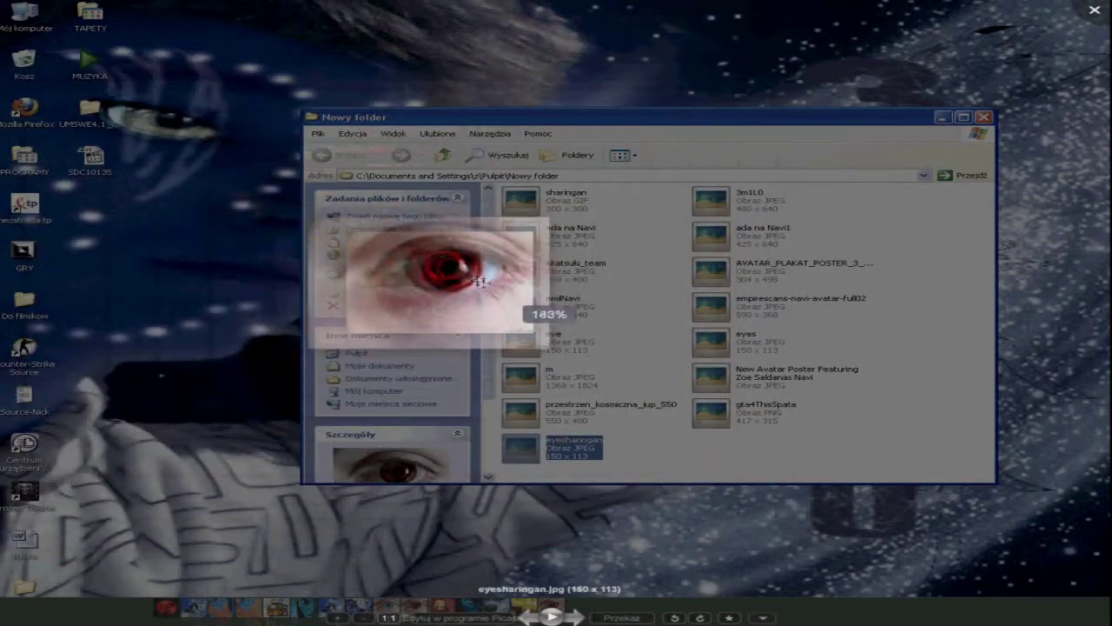
{"action": "scroll", "coordinate": [618, 344], "scroll_direction": "up", "scroll_amount": 3}
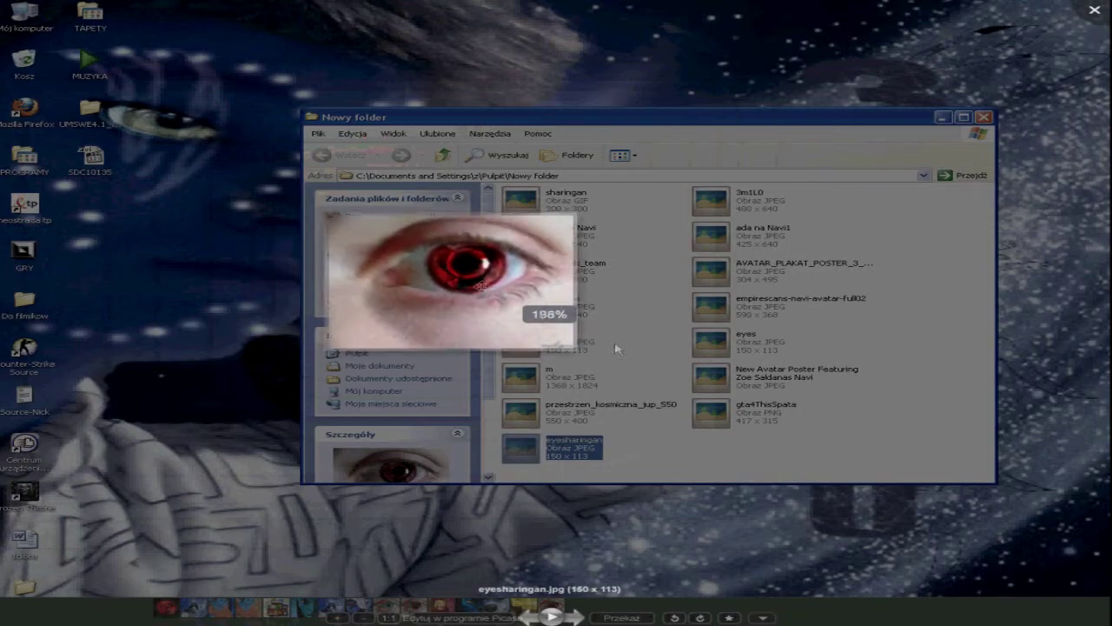
{"action": "scroll", "coordinate": [482, 335], "scroll_direction": "up", "scroll_amount": 3}
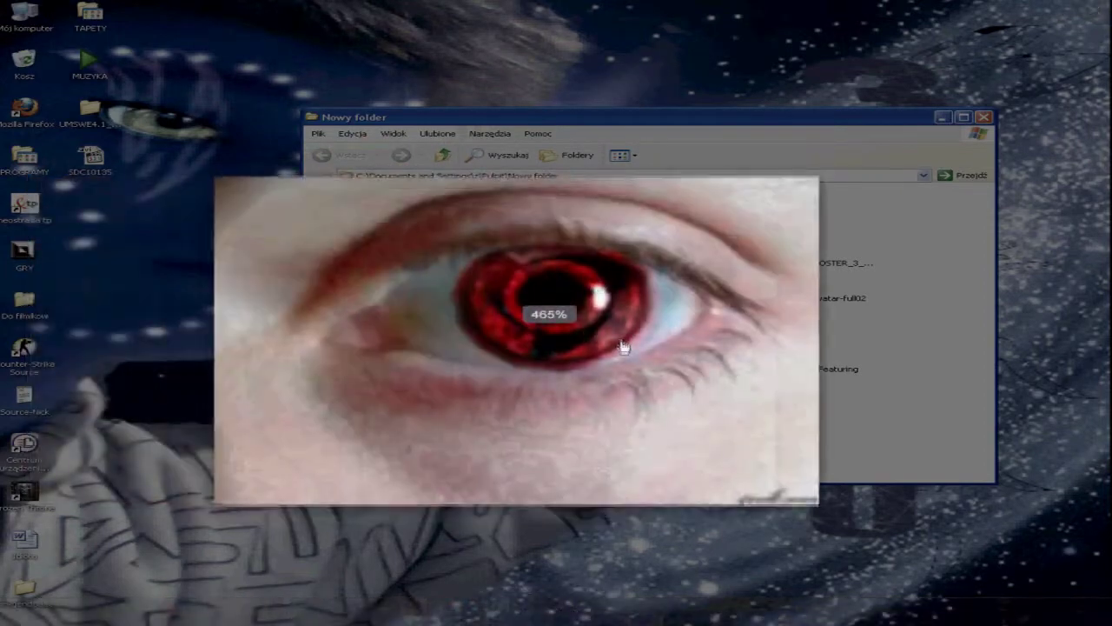
{"action": "scroll", "coordinate": [608, 315], "scroll_direction": "up", "scroll_amount": 2}
{"action": "scroll", "coordinate": [695, 315], "scroll_direction": "up", "scroll_amount": 3}
{"action": "scroll", "coordinate": [704, 316], "scroll_direction": "down", "scroll_amount": 5}
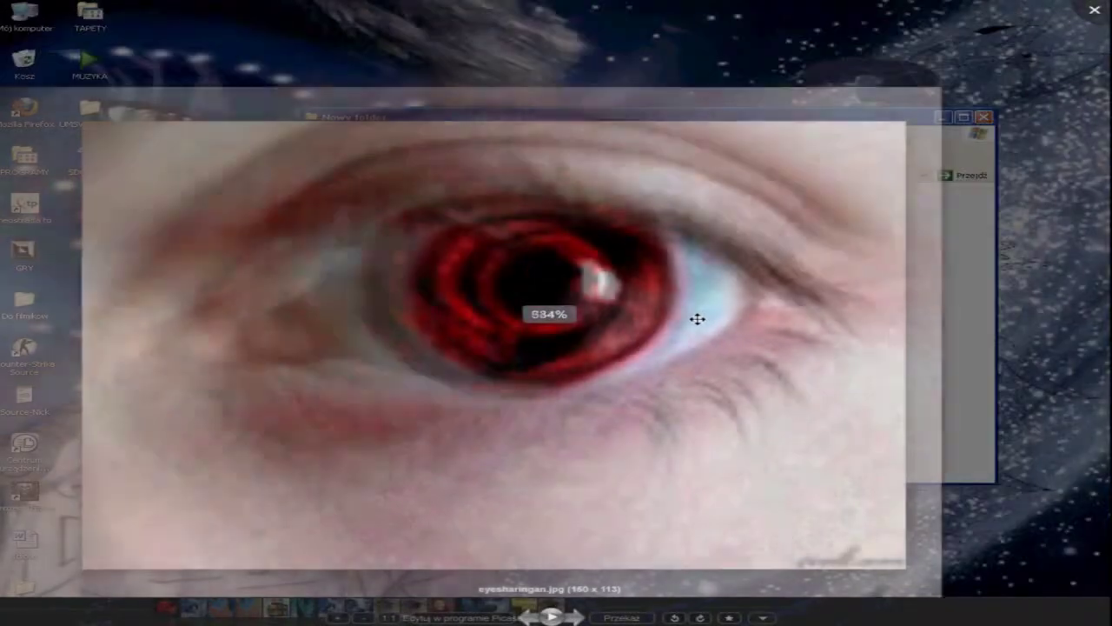
{"action": "scroll", "coordinate": [682, 309], "scroll_direction": "up", "scroll_amount": 2}
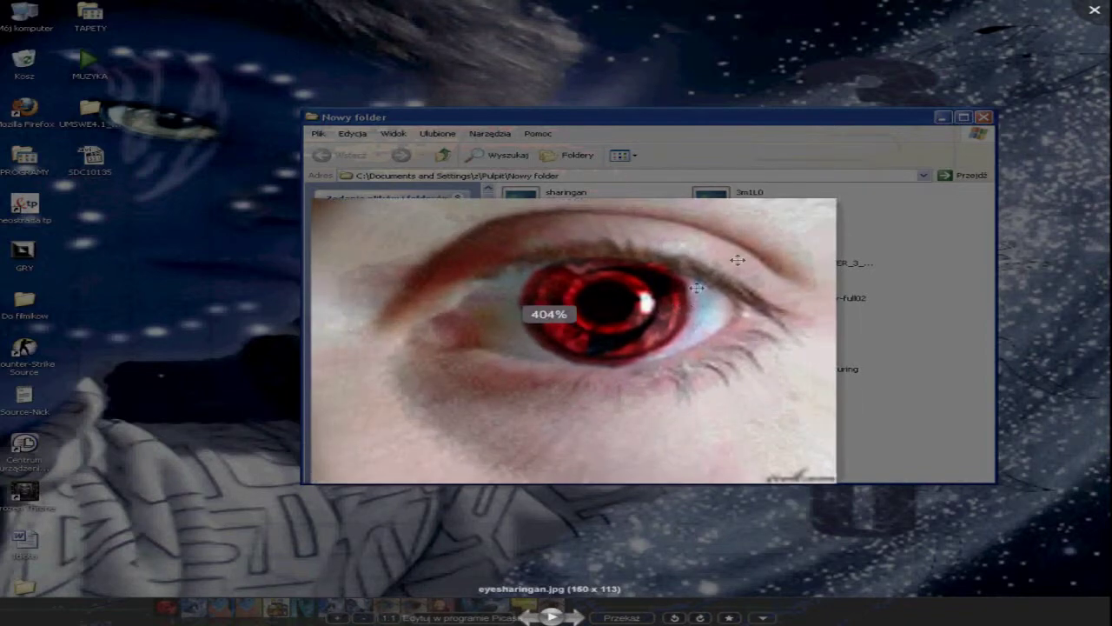